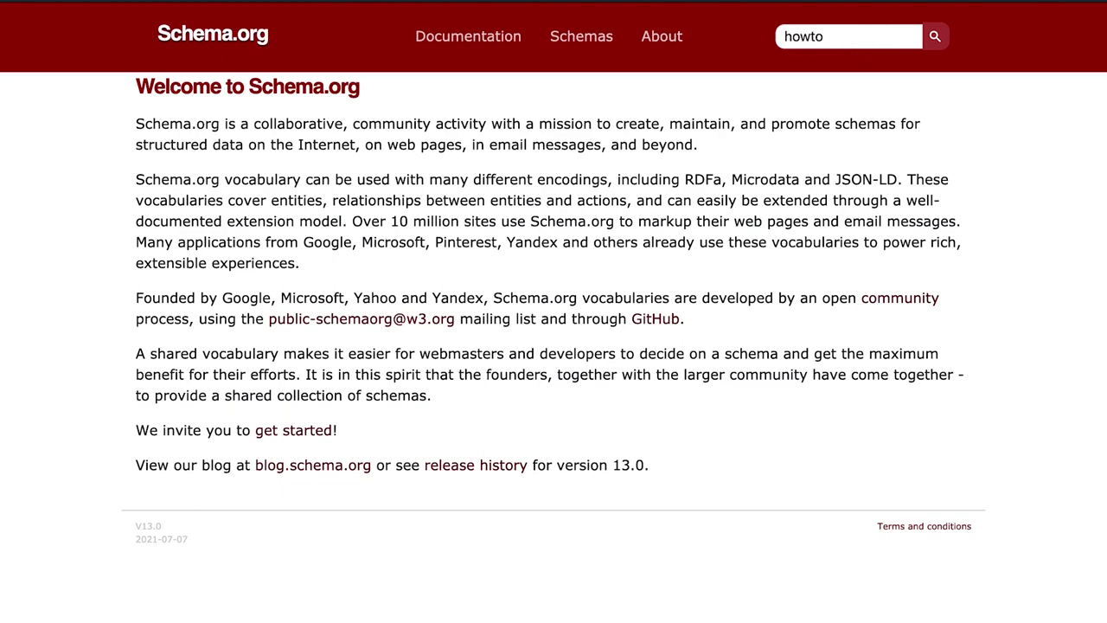
- Search Schema.org for "howto" and open the HowTo type page
{"action": "key", "text": "Return"}
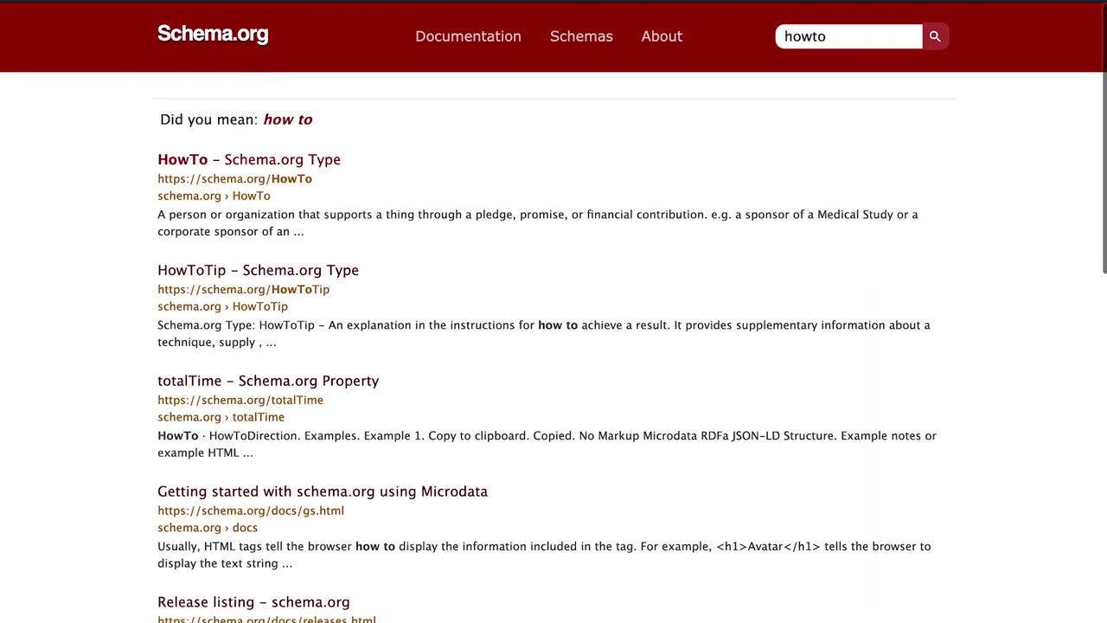
{"action": "left_click", "coordinate": [301, 160]}
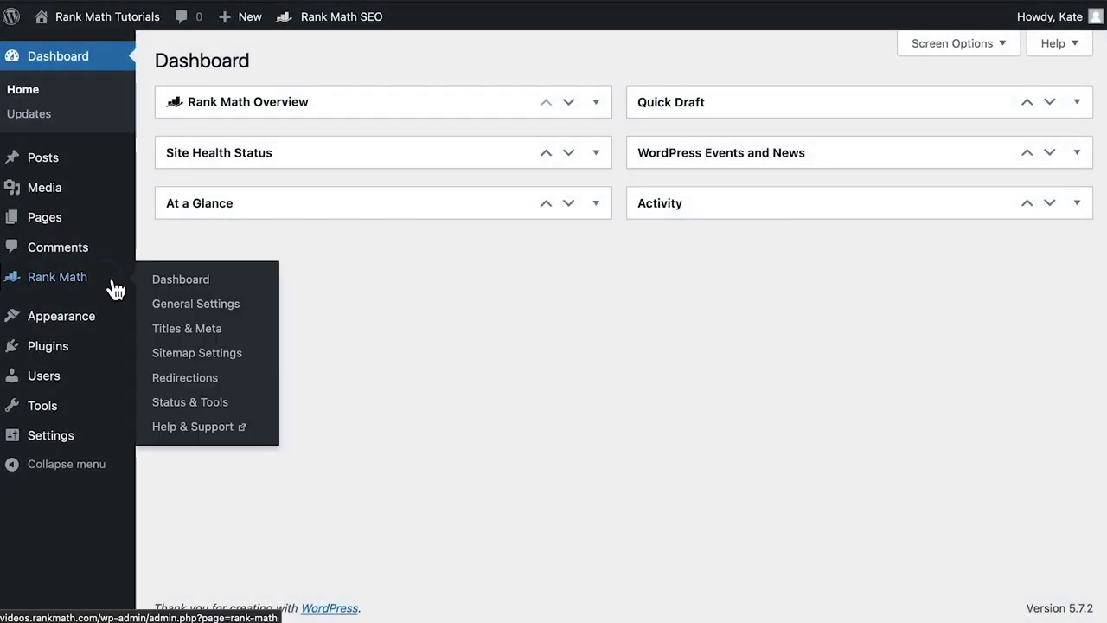
- Switch Rank Math SEO to Advanced Mode and enable its Schema (Structured Data) module
{"action": "left_click", "coordinate": [115, 288]}
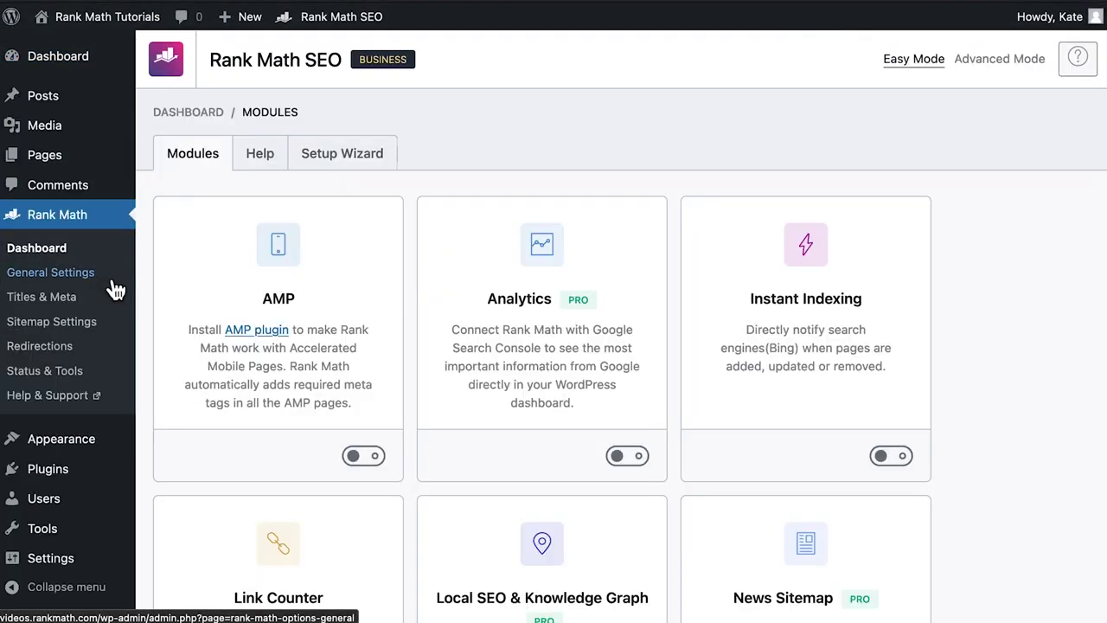
{"action": "left_click", "coordinate": [999, 65]}
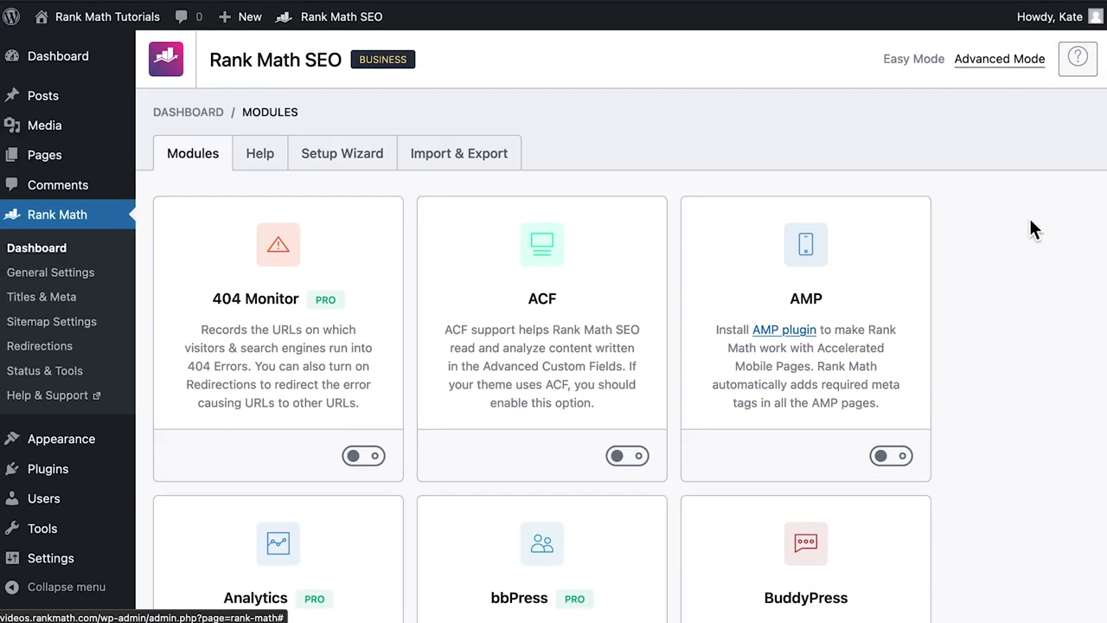
{"action": "scroll", "coordinate": [1035, 420], "scroll_direction": "down", "scroll_amount": 6}
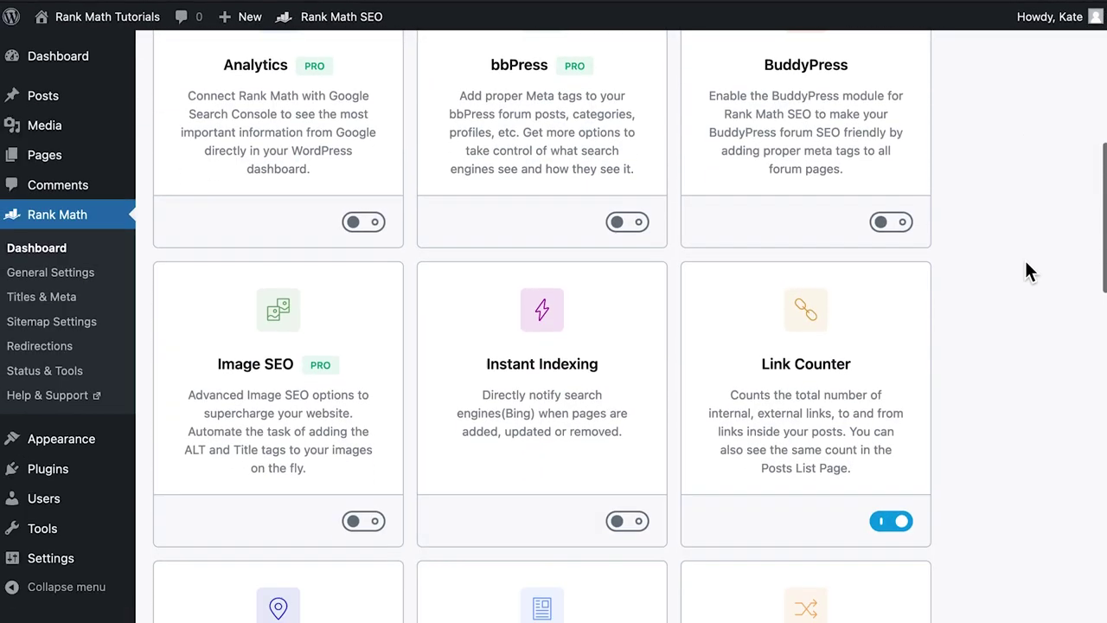
{"action": "scroll", "coordinate": [1026, 270], "scroll_direction": "down", "scroll_amount": 8}
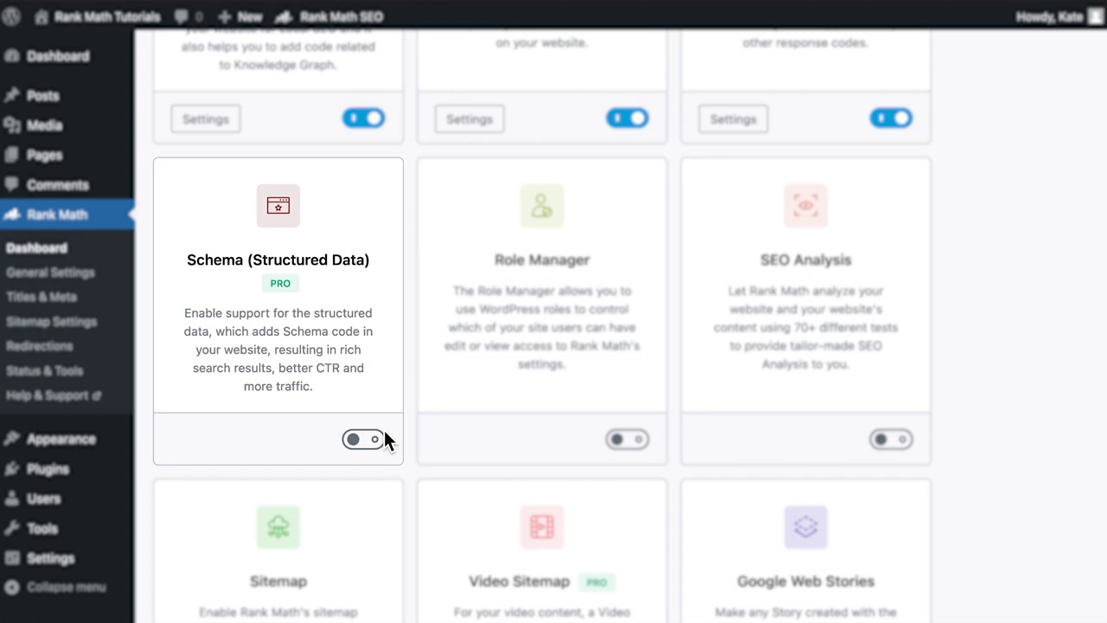
{"action": "left_click", "coordinate": [370, 443]}
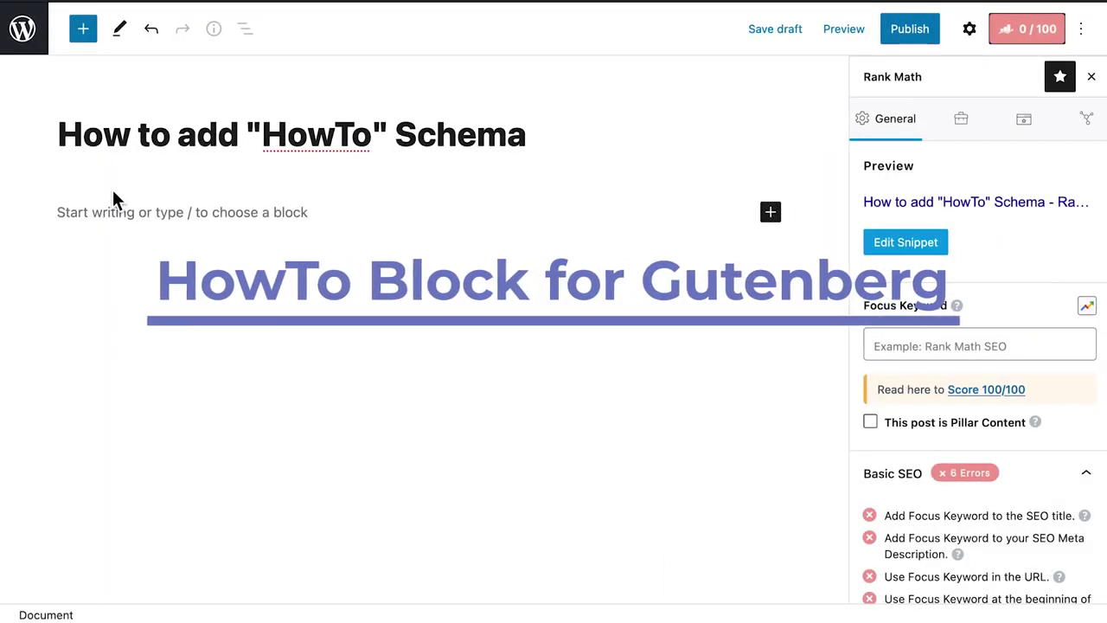
{"action": "left_click", "coordinate": [85, 35]}
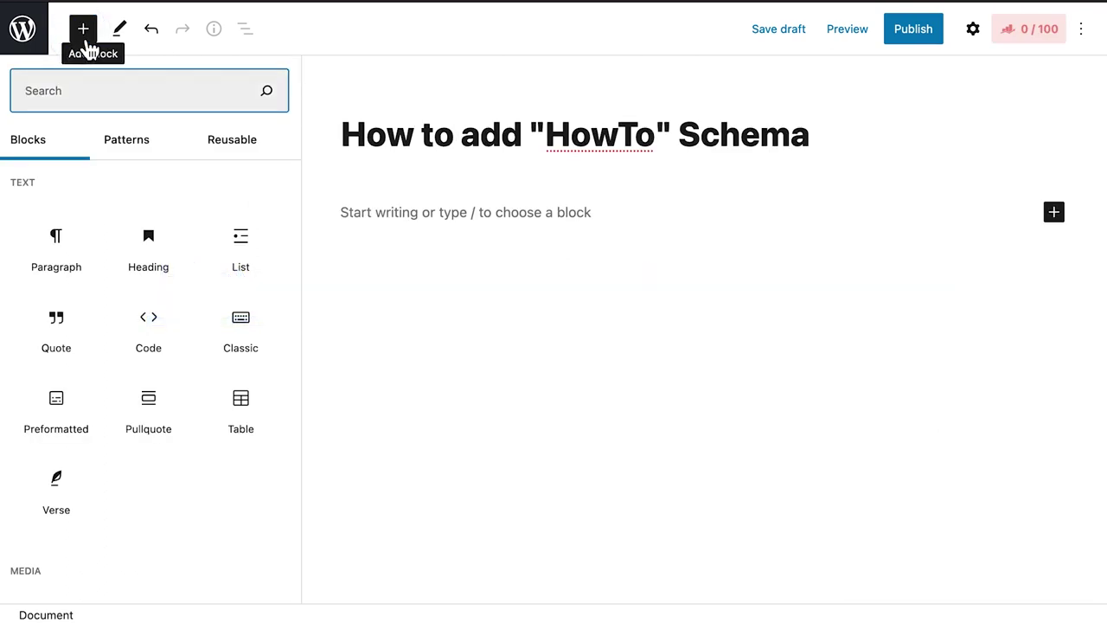
{"action": "left_click", "coordinate": [83, 35]}
{"action": "left_click", "coordinate": [904, 226]}
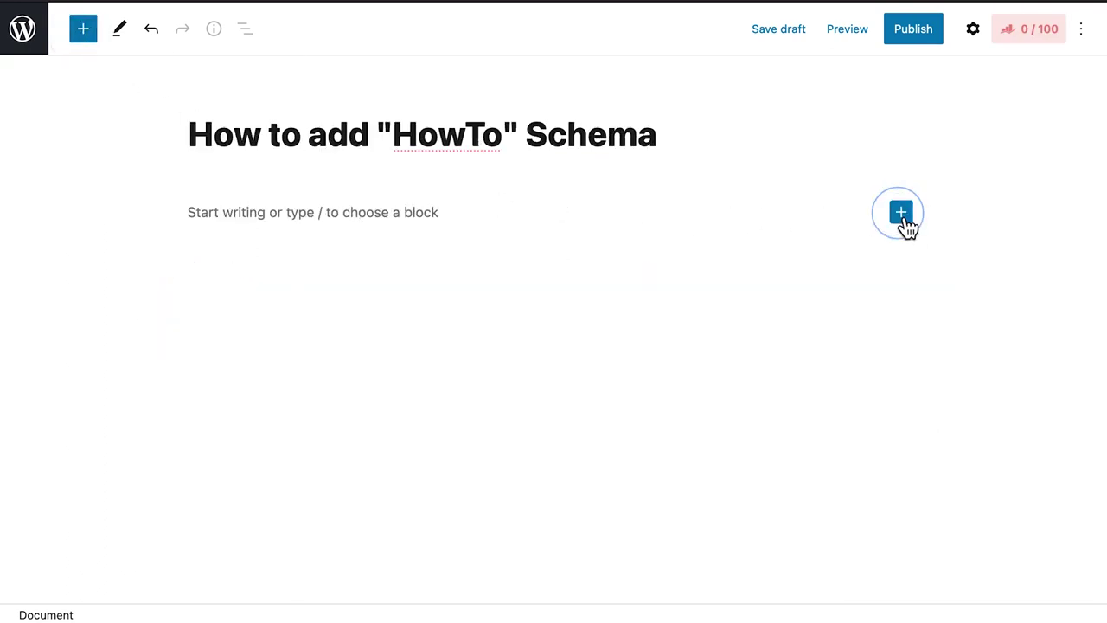
{"action": "left_click", "coordinate": [904, 227]}
- Insert a HowTo by Rank Math block below the title of the "How to add "HowTo" Schema" post
{"action": "left_click", "coordinate": [605, 226]}
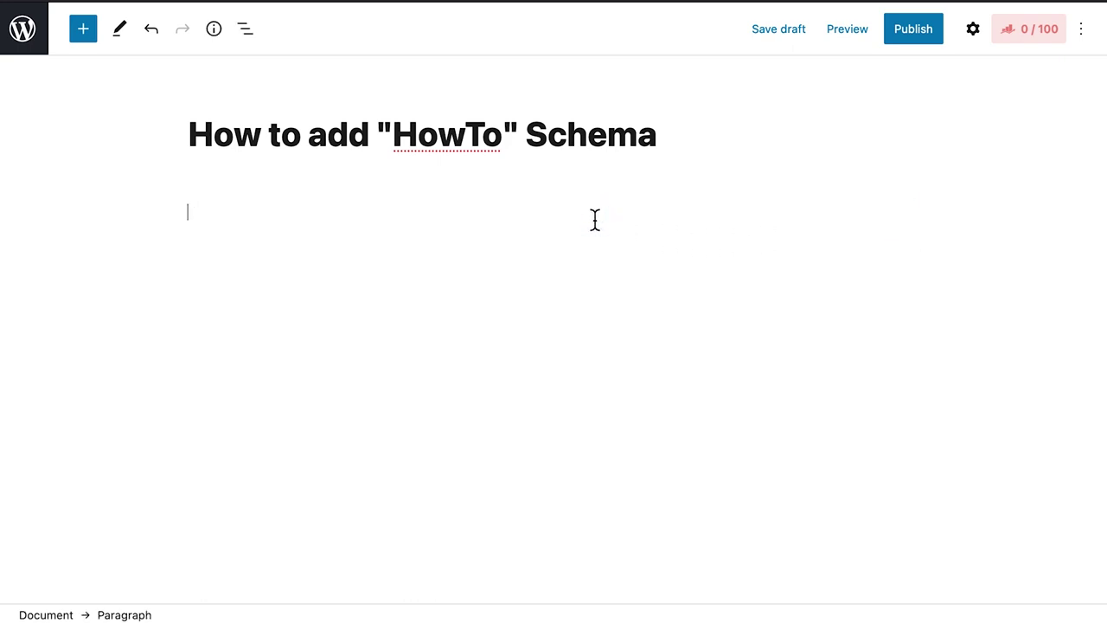
{"action": "type", "text": "/how"}
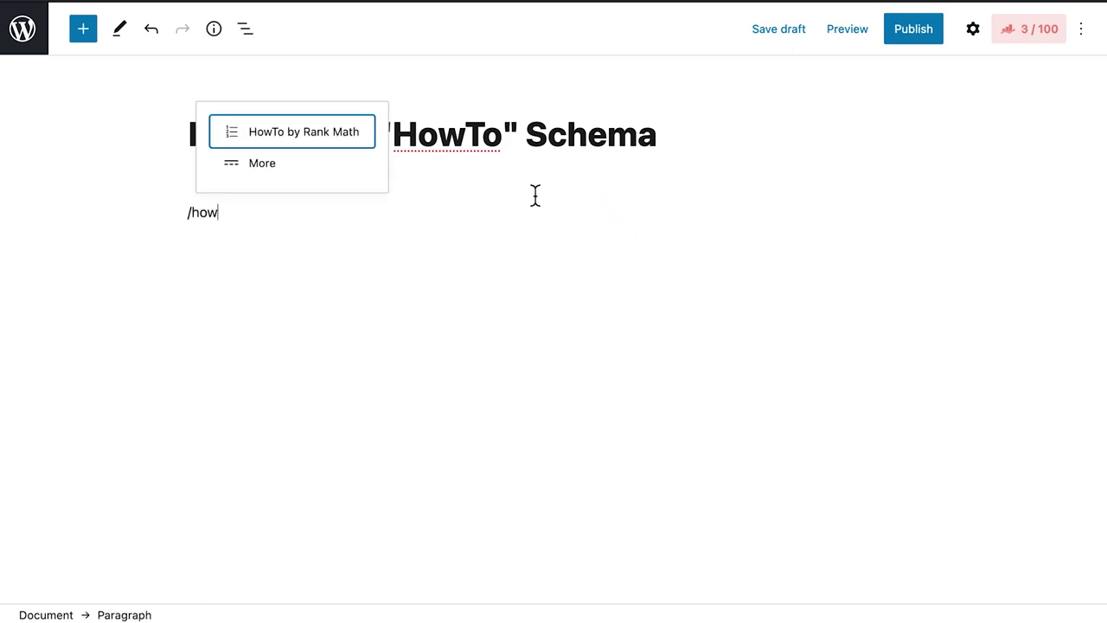
{"action": "left_click", "coordinate": [334, 136]}
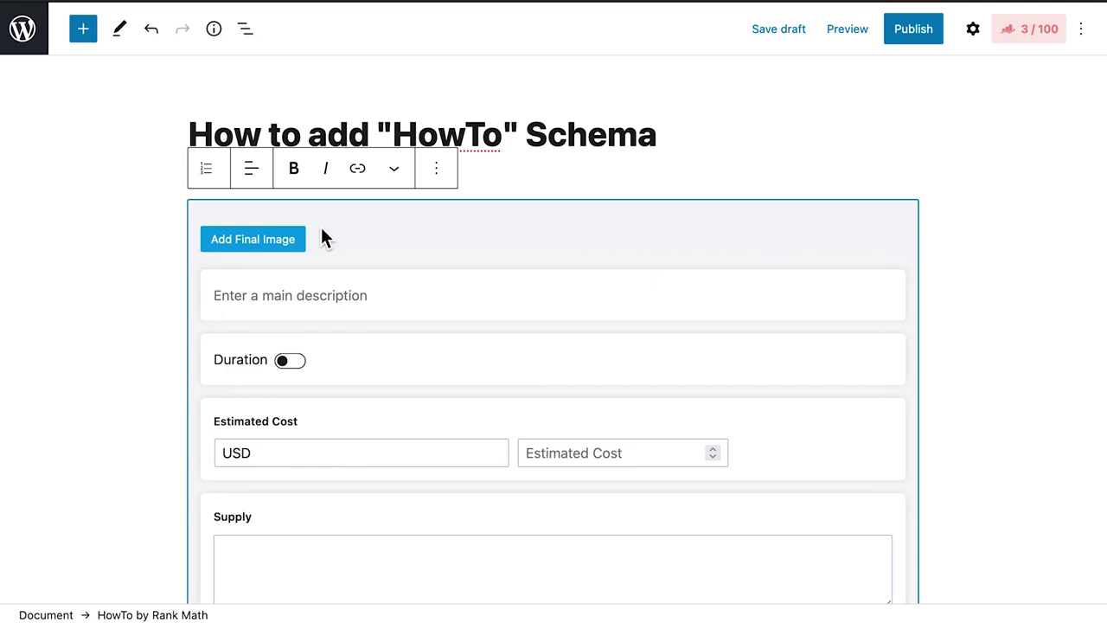
- Add the dog-in-tent photo as the final image, crediting the photographer via Unsplash in its alt text and prefixing its title with "dog-in-house-by-"
{"action": "left_click", "coordinate": [294, 246]}
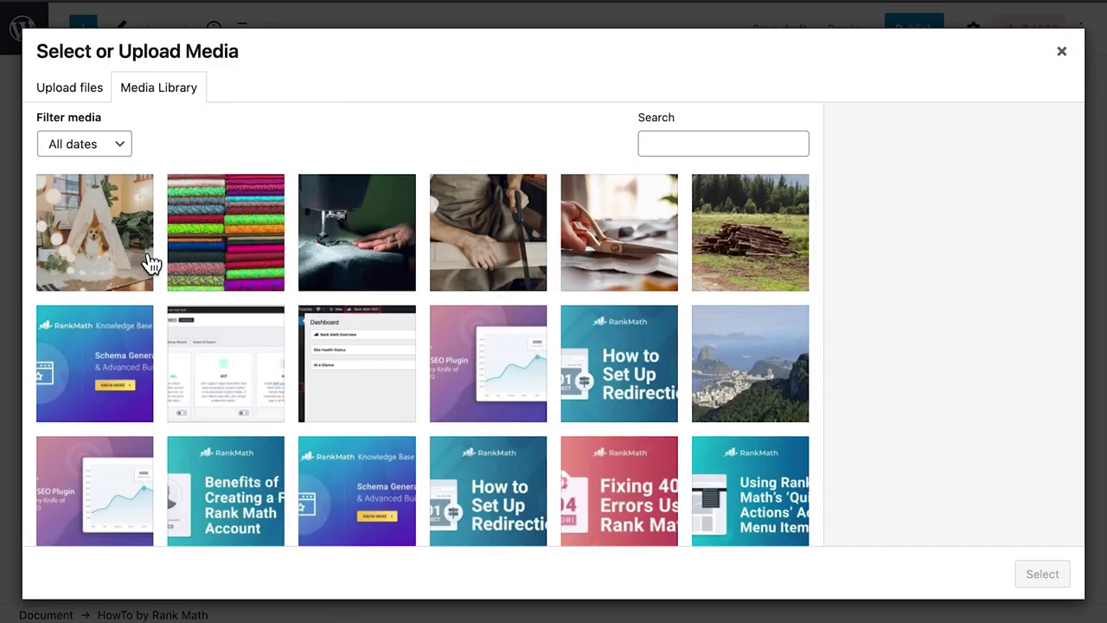
{"action": "left_click", "coordinate": [116, 257]}
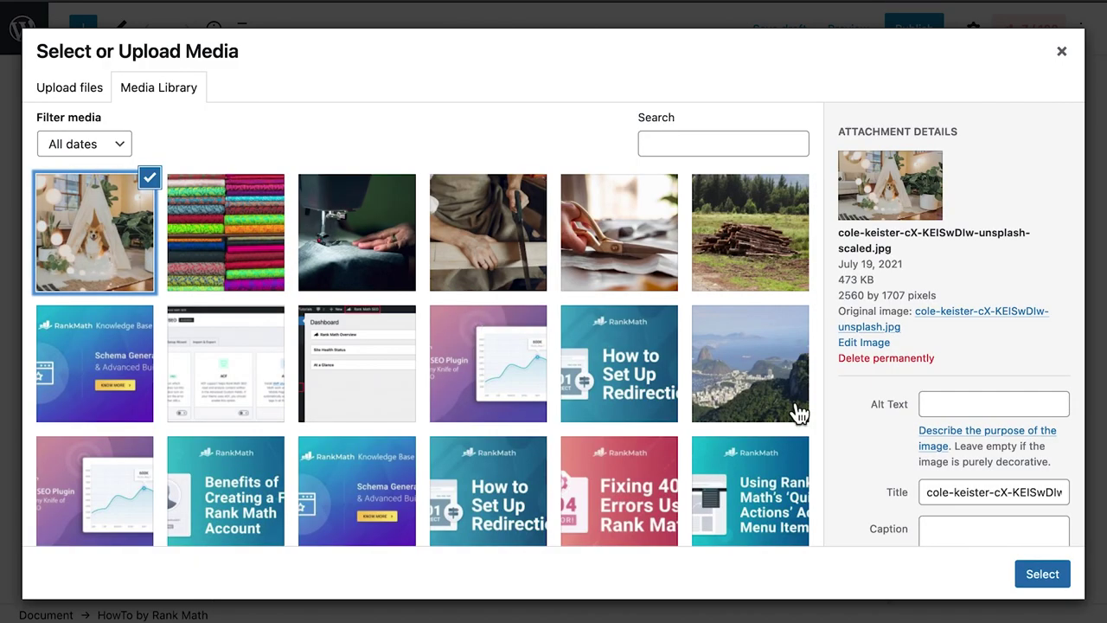
{"action": "type", "text": "Cole Keiser (via Unsplash)"}
{"action": "key", "text": "Tab"}
{"action": "key", "text": "Home"}
{"action": "type", "text": "dog-in-house-by-"}
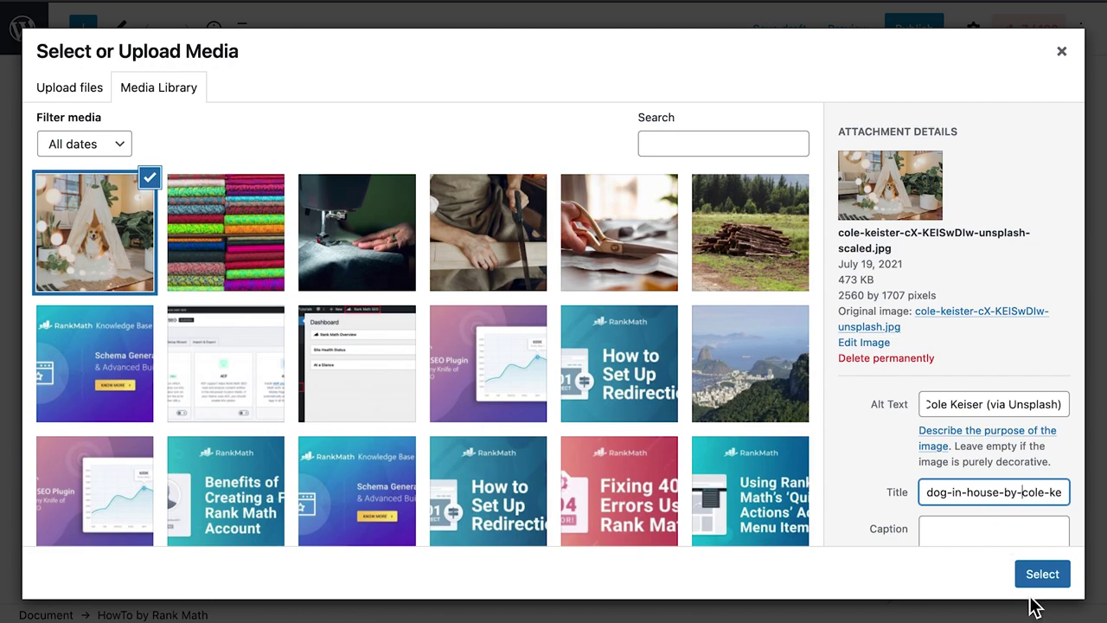
{"action": "left_click", "coordinate": [1043, 579]}
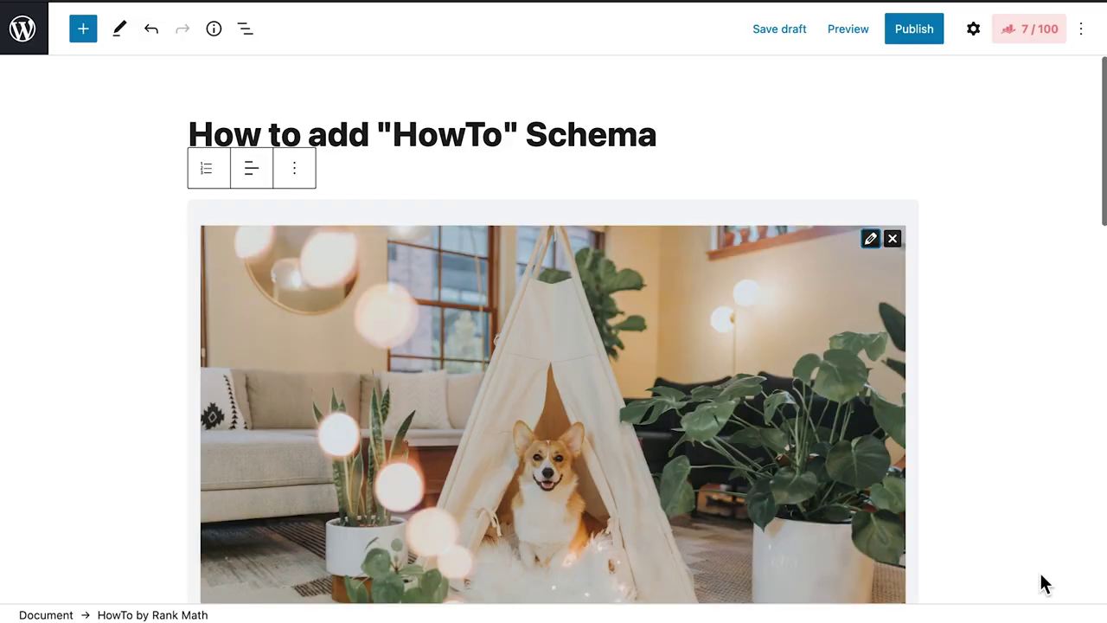
- Enter a main description saying pets deserve a cozy, stylish place and inviting readers to learn to make a dog house in a few simple steps
{"action": "scroll", "coordinate": [946, 534], "scroll_direction": "down", "scroll_amount": 2}
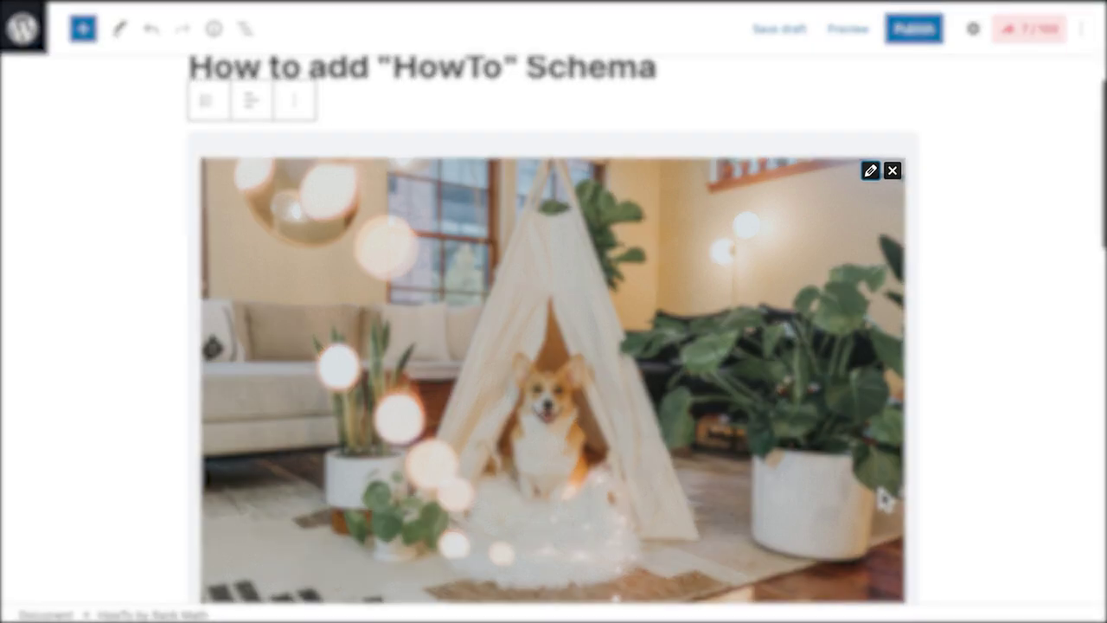
{"action": "scroll", "coordinate": [880, 499], "scroll_direction": "down", "scroll_amount": 6}
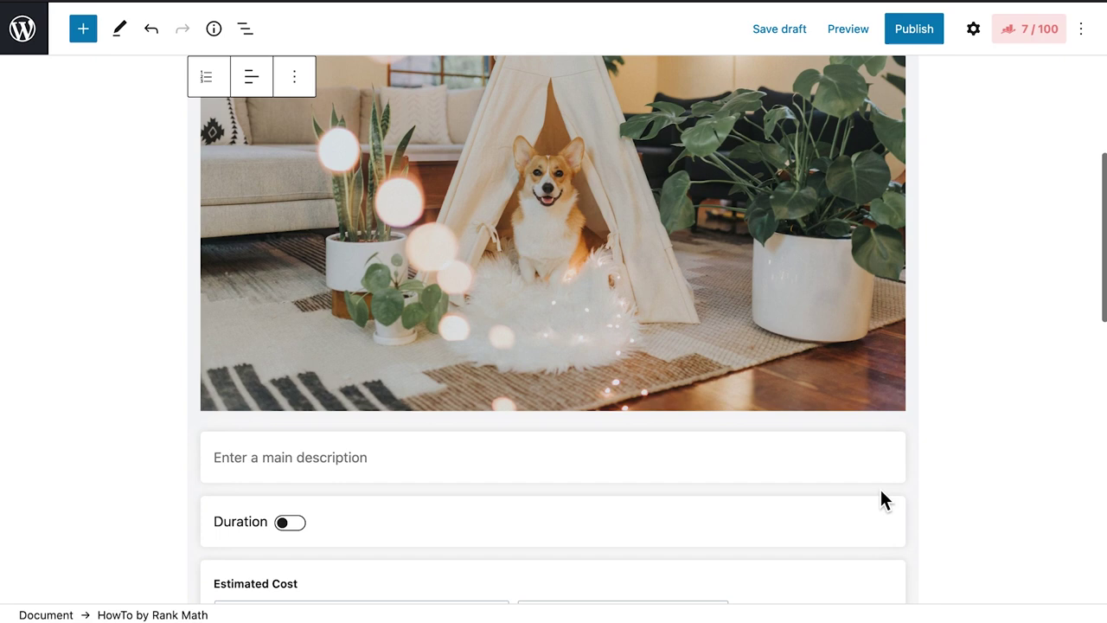
{"action": "left_click", "coordinate": [594, 441]}
{"action": "type", "text": "Whether you just adopted a puppy or have a longtime friend, your pet deserves a cozy and stylish place. Learn how to make a dog house in a few simple"}
{"action": "type", "text": "steps!"}
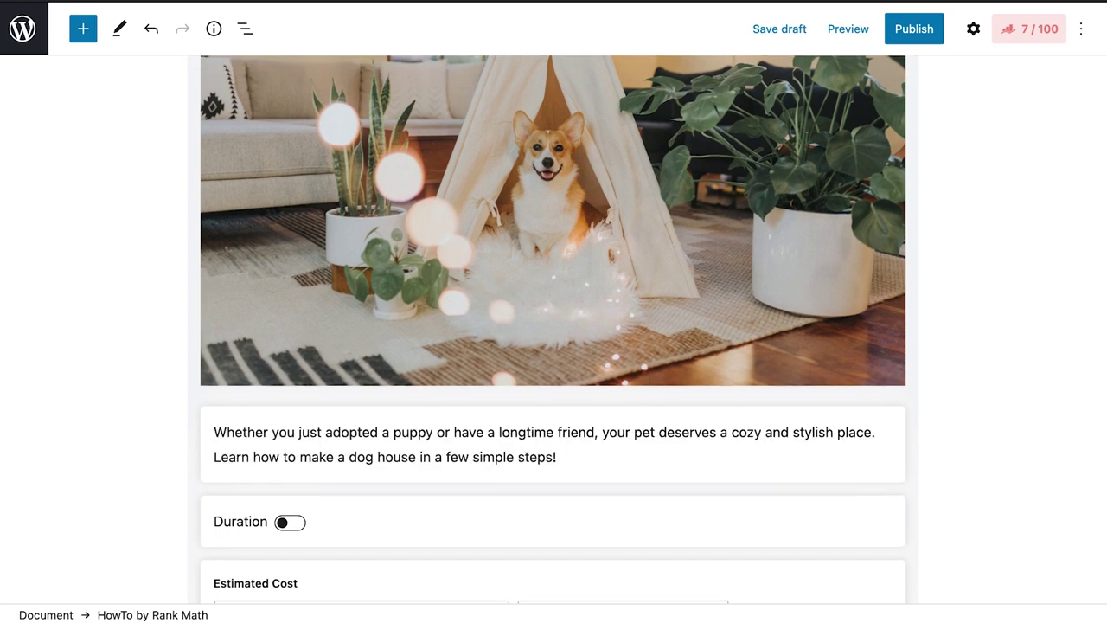
- Enable the HowTo block's duration and set it to 3 hours and 30 minutes
{"action": "scroll", "coordinate": [553, 329], "scroll_direction": "down", "scroll_amount": 1}
{"action": "scroll", "coordinate": [472, 467], "scroll_direction": "down", "scroll_amount": 3}
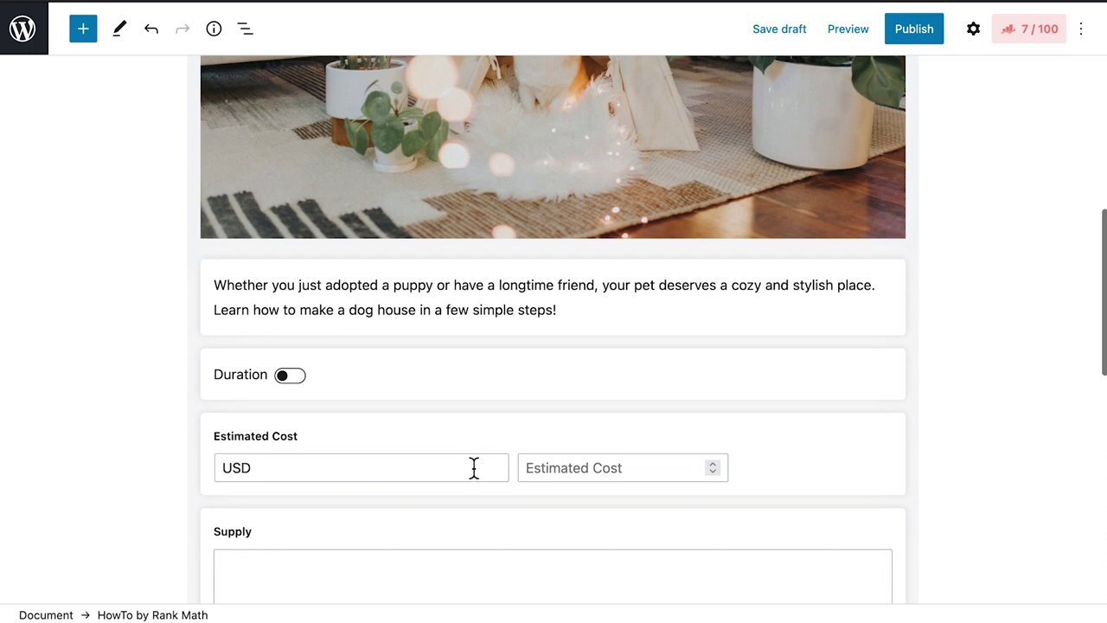
{"action": "left_click", "coordinate": [296, 381]}
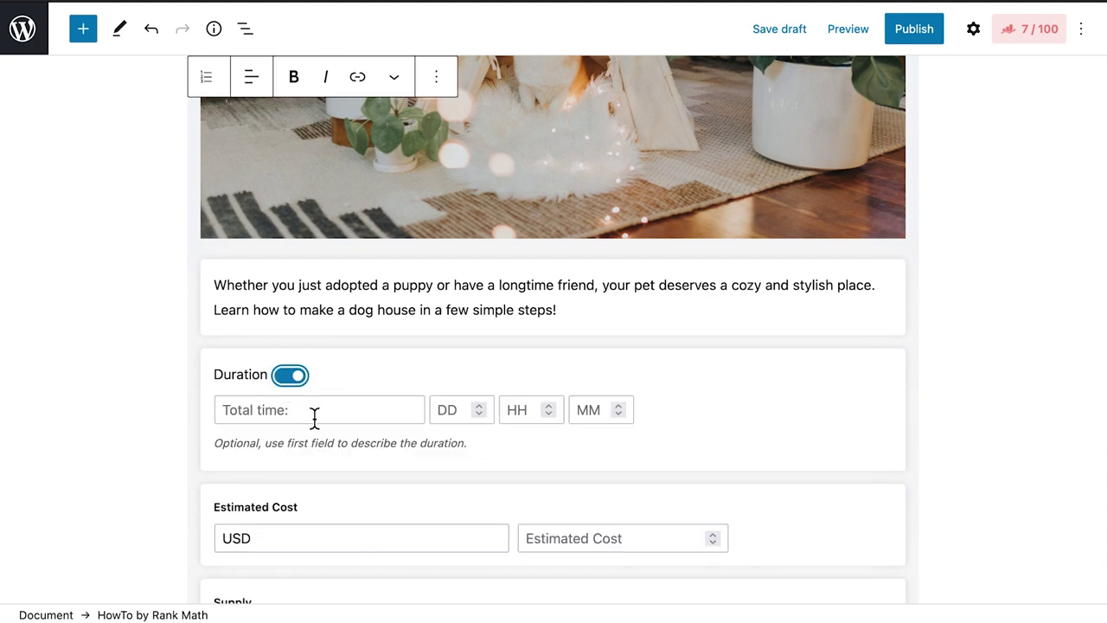
{"action": "left_click", "coordinate": [313, 411]}
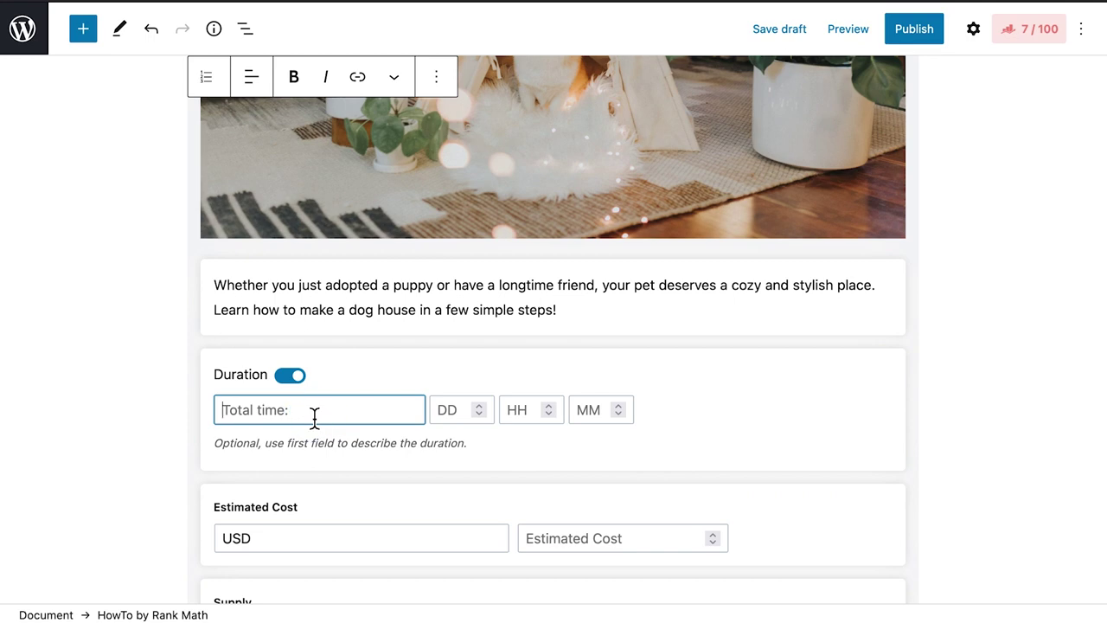
{"action": "left_click", "coordinate": [463, 413]}
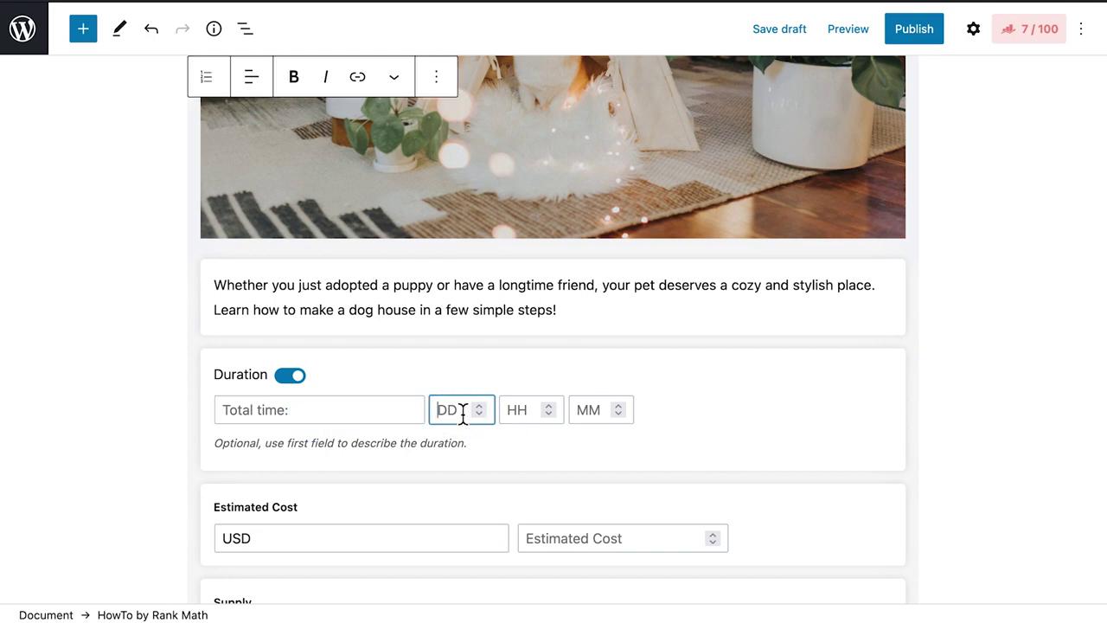
{"action": "left_click", "coordinate": [523, 413]}
{"action": "type", "text": "3"}
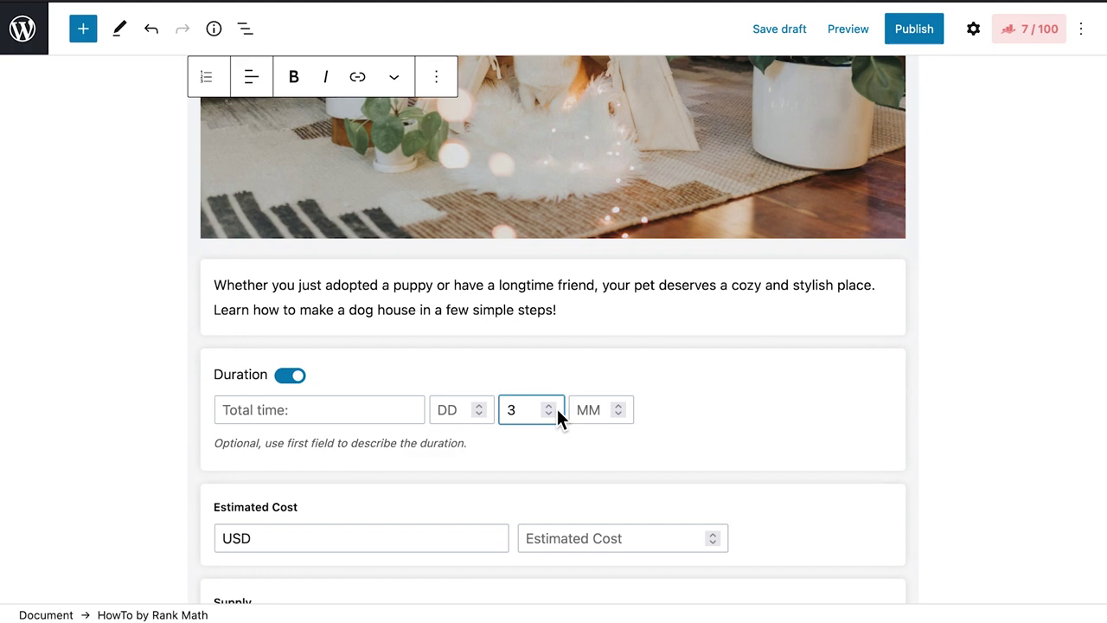
{"action": "left_click", "coordinate": [586, 412]}
{"action": "type", "text": "30"}
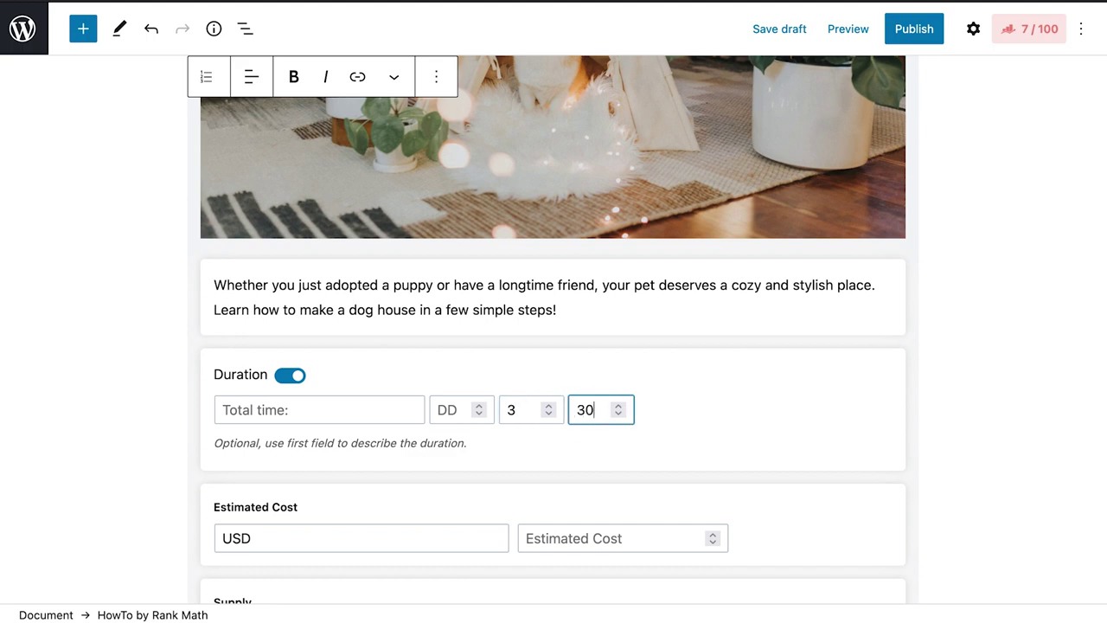
{"action": "left_click", "coordinate": [380, 413]}
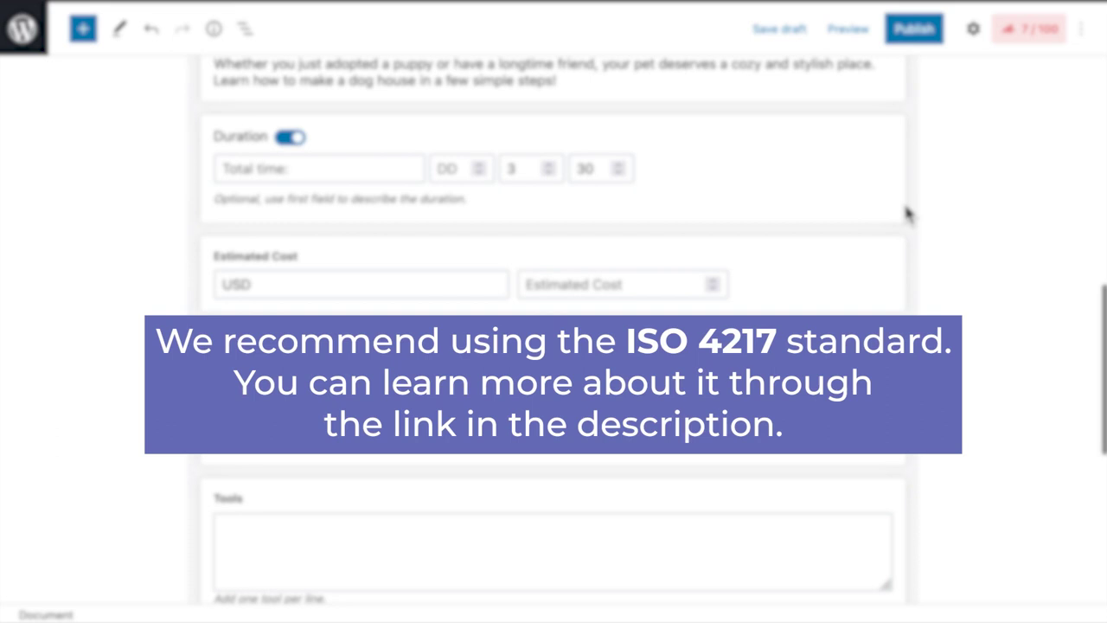
- Set the HowTo block's estimated cost to 40
{"action": "scroll", "coordinate": [906, 214], "scroll_direction": "down", "scroll_amount": 1}
{"action": "scroll", "coordinate": [906, 214], "scroll_direction": "down", "scroll_amount": 2}
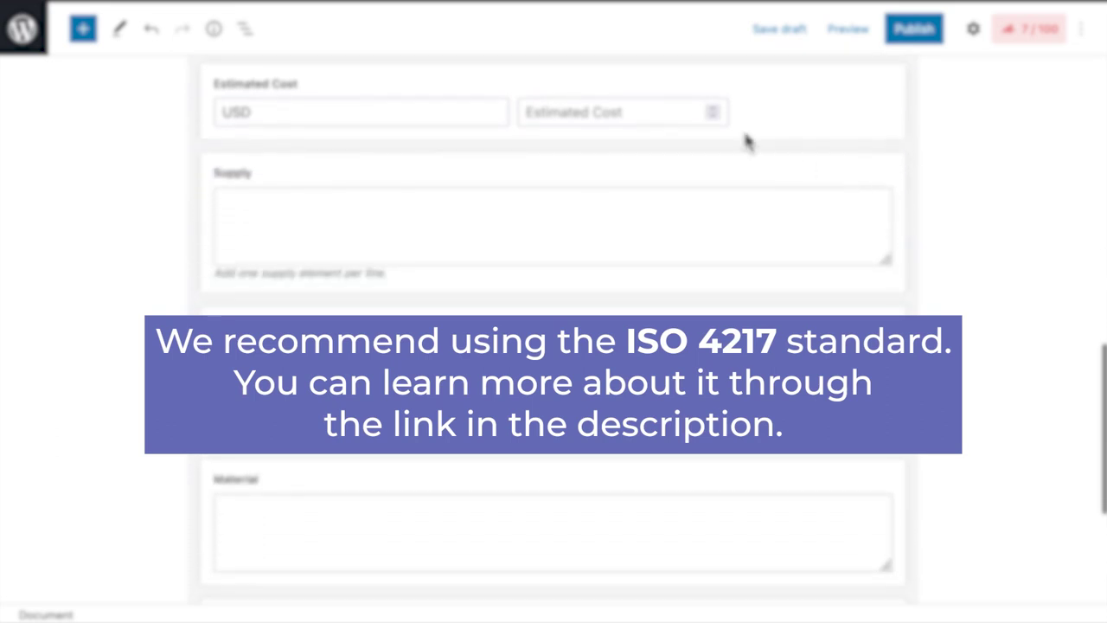
{"action": "left_click", "coordinate": [663, 120]}
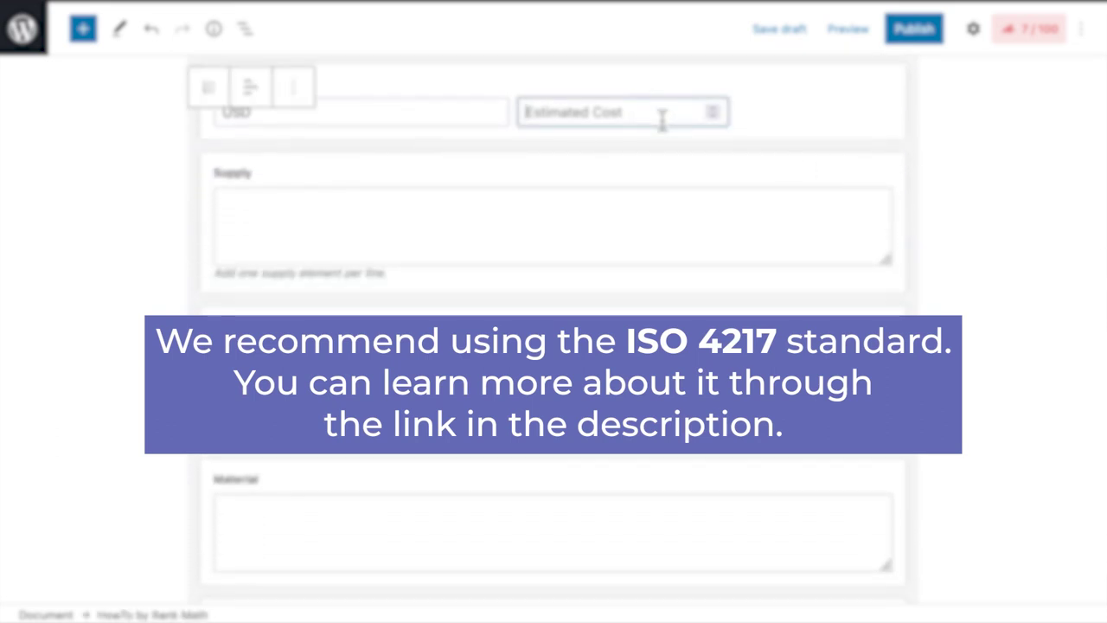
{"action": "type", "text": "40"}
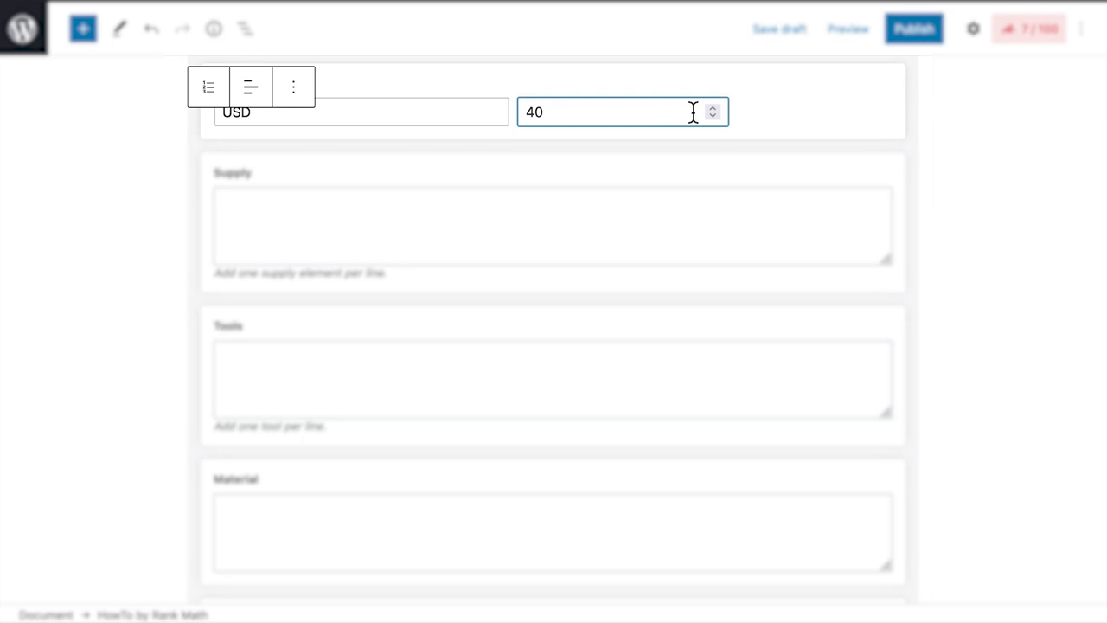
{"action": "left_click", "coordinate": [712, 109]}
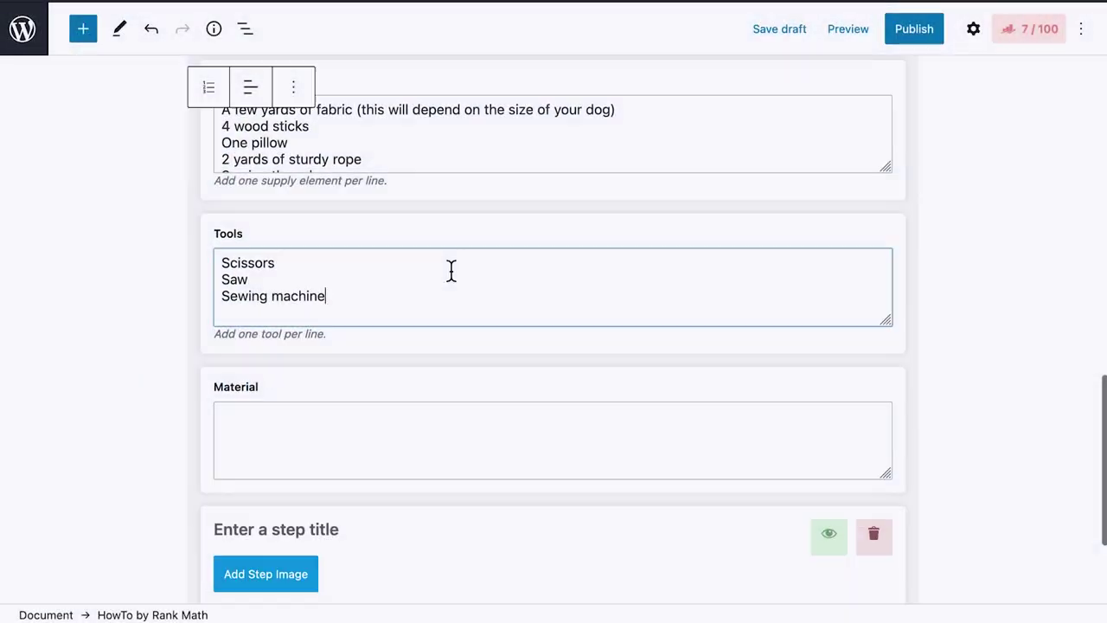
- List Cotton and Wood on separate lines as the HowTo block's materials
{"action": "scroll", "coordinate": [451, 273], "scroll_direction": "down", "scroll_amount": 2}
{"action": "scroll", "coordinate": [450, 272], "scroll_direction": "down", "scroll_amount": 2}
{"action": "left_click", "coordinate": [421, 273]}
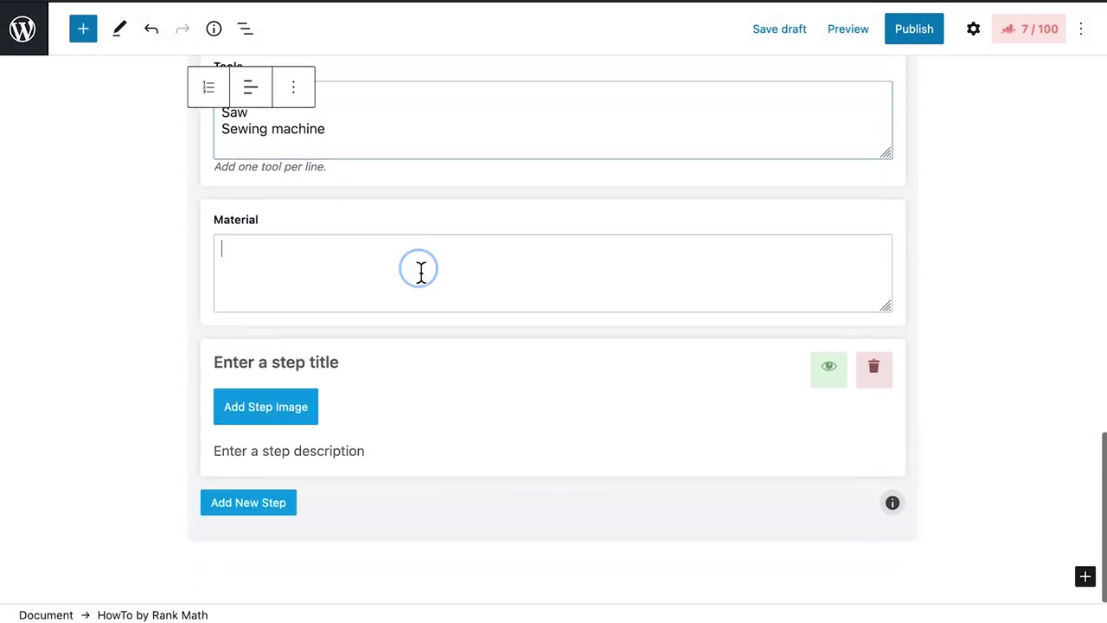
{"action": "type", "text": "Woo"}
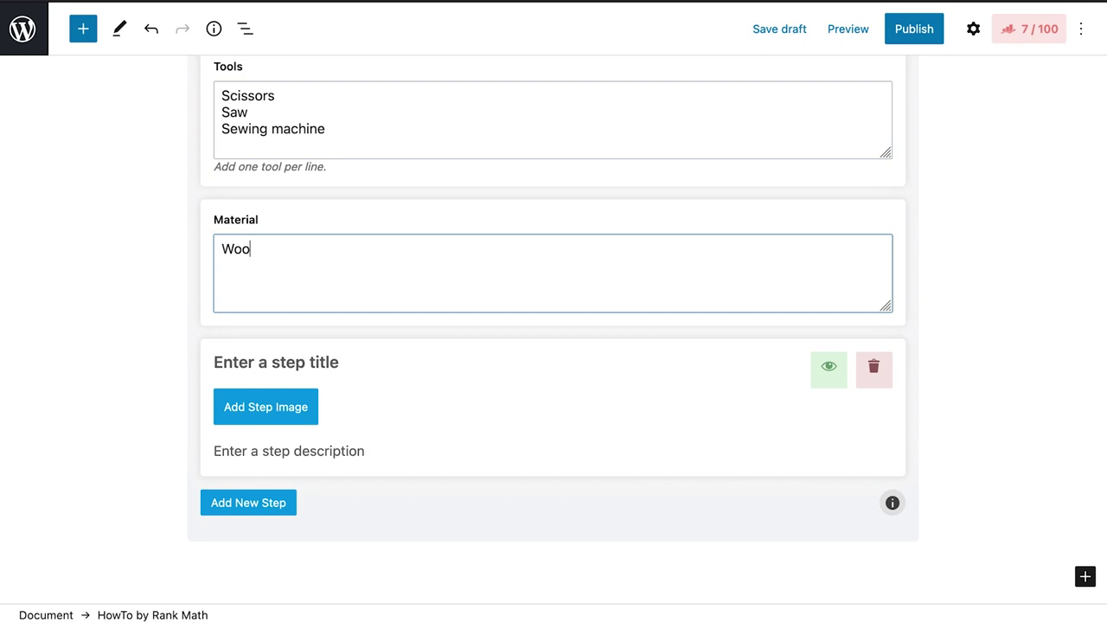
{"action": "type", "text": "d Cotton"}
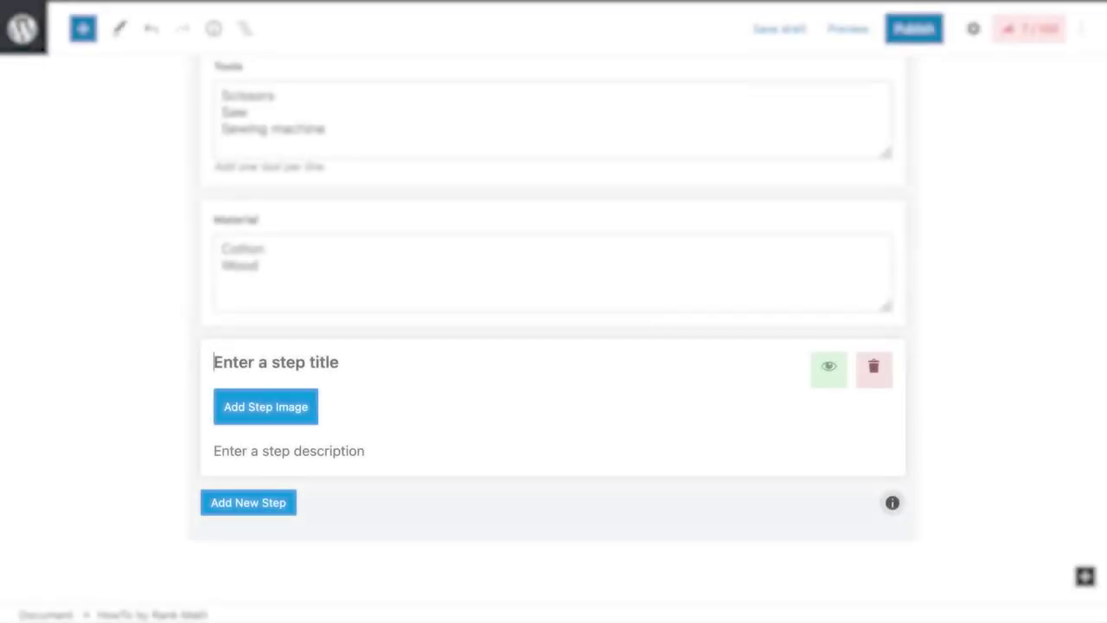
- Title the first HowTo step "Select the fabric"
{"action": "type", "text": "S"}
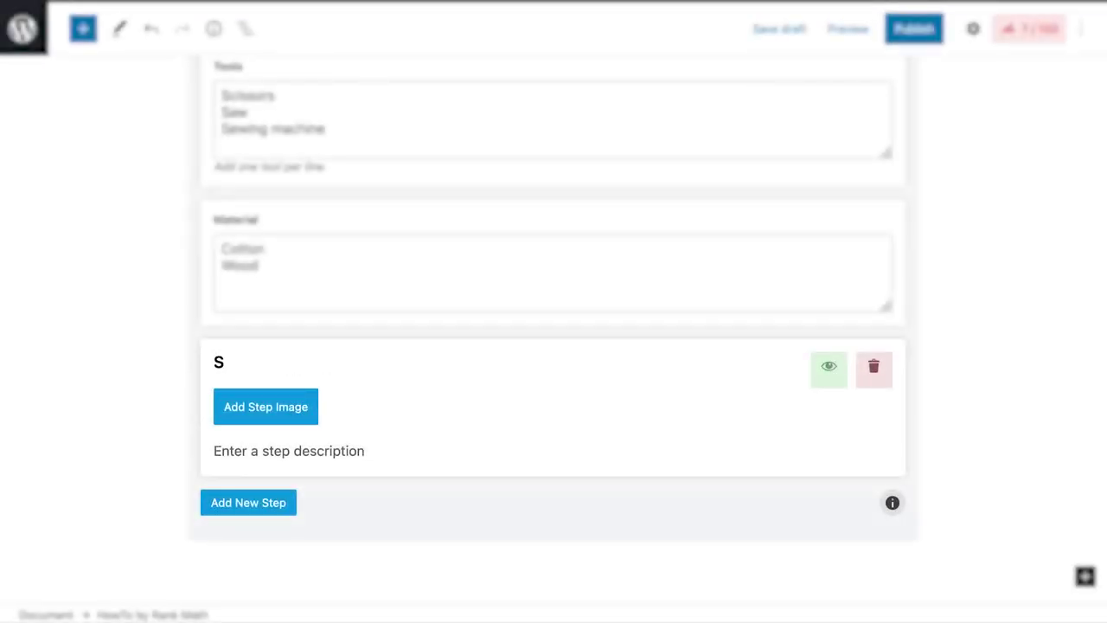
{"action": "type", "text": "elect the fabric"}
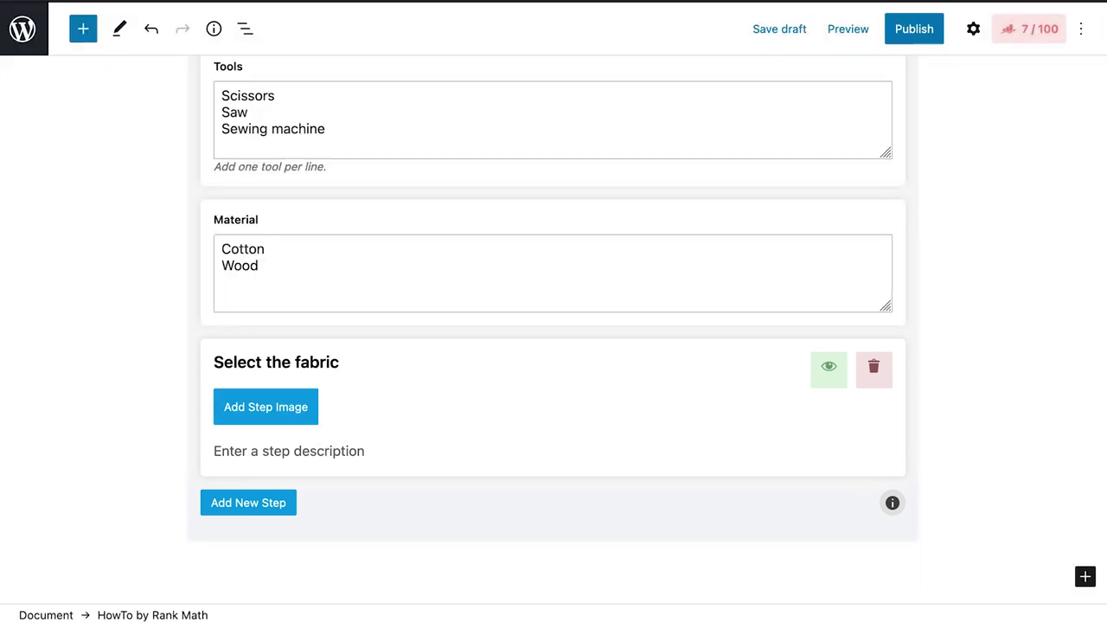
- Describe the first HowTo step with advice on choosing sturdy fabric and measuring the dog, and attach the colorful fabric rolls image
{"action": "type", "text": "We recommend choosing a sturdy fabric to make sure the house won't rip even if your dog plays with it. Measure the length and height of your dog as it stays on its paws. The fabric needs to be wider than your dog's height. You'll need 6 times the length of the dog in fabric."}
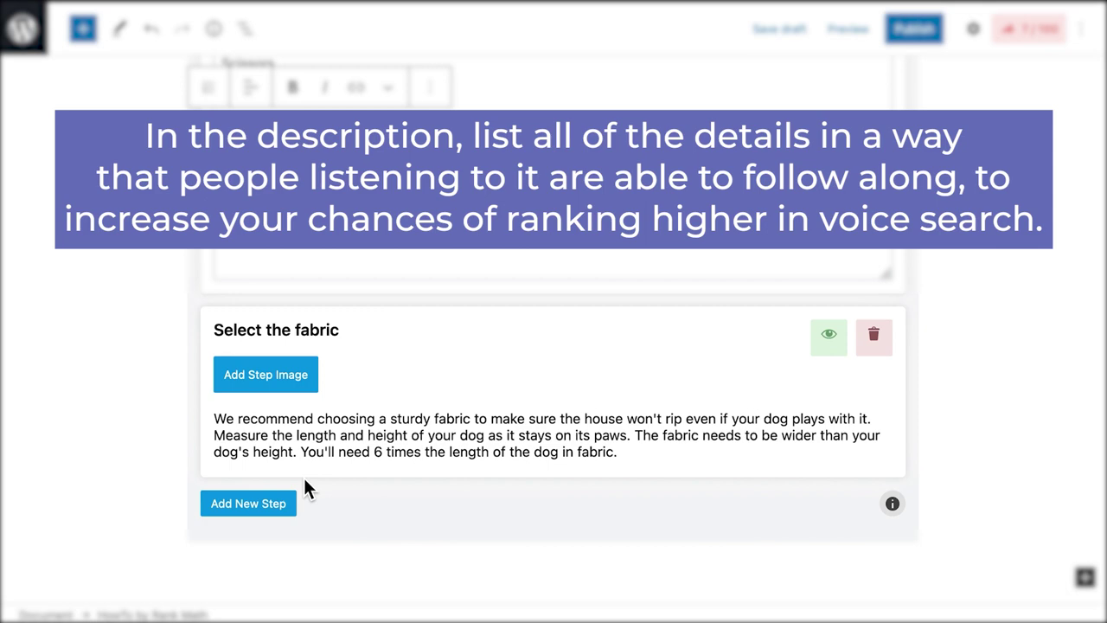
{"action": "left_click", "coordinate": [294, 379]}
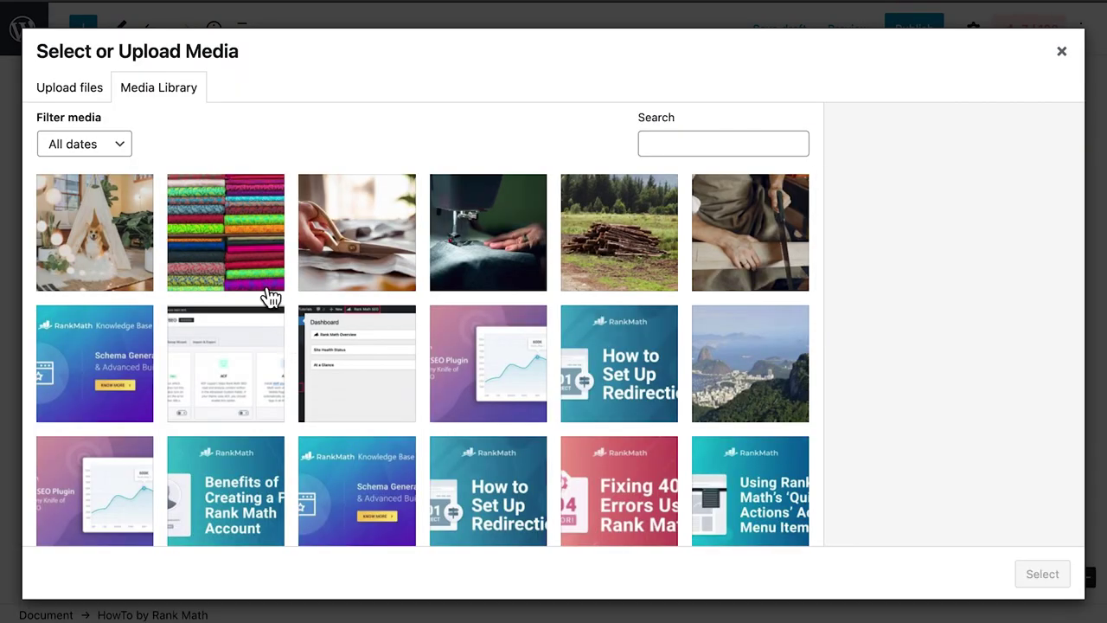
{"action": "left_click", "coordinate": [257, 264]}
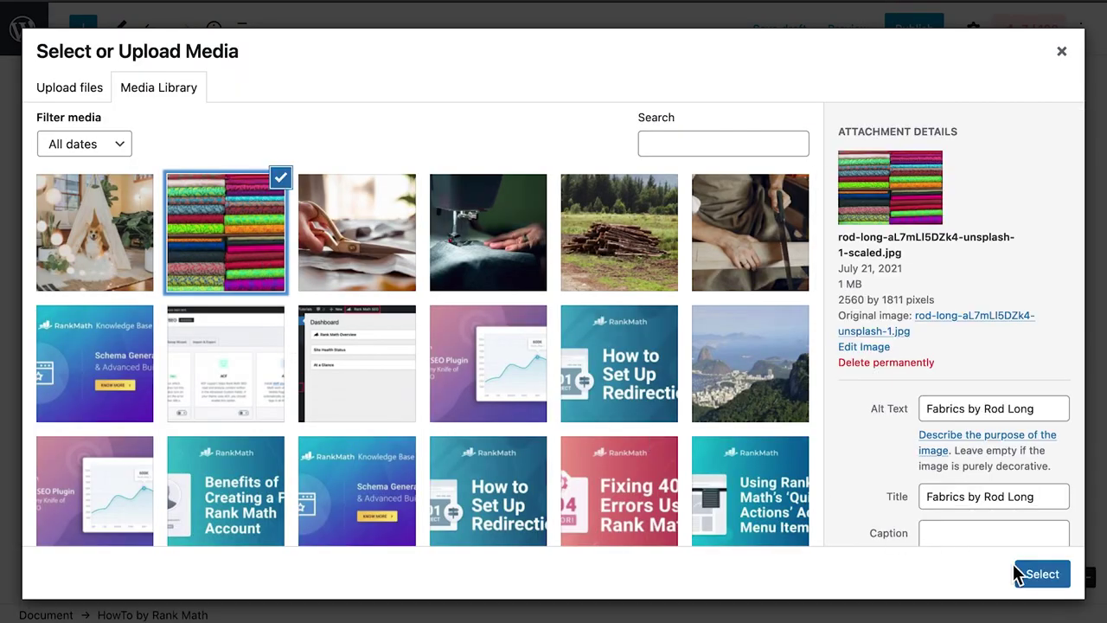
{"action": "left_click", "coordinate": [1040, 578]}
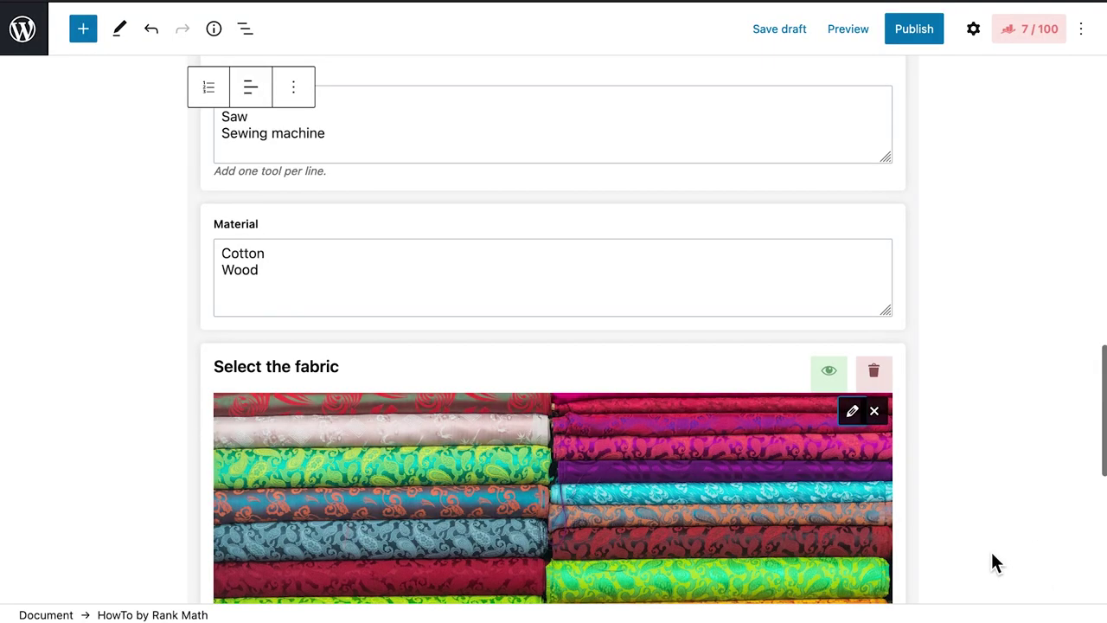
{"action": "scroll", "coordinate": [983, 542], "scroll_direction": "down", "scroll_amount": 5}
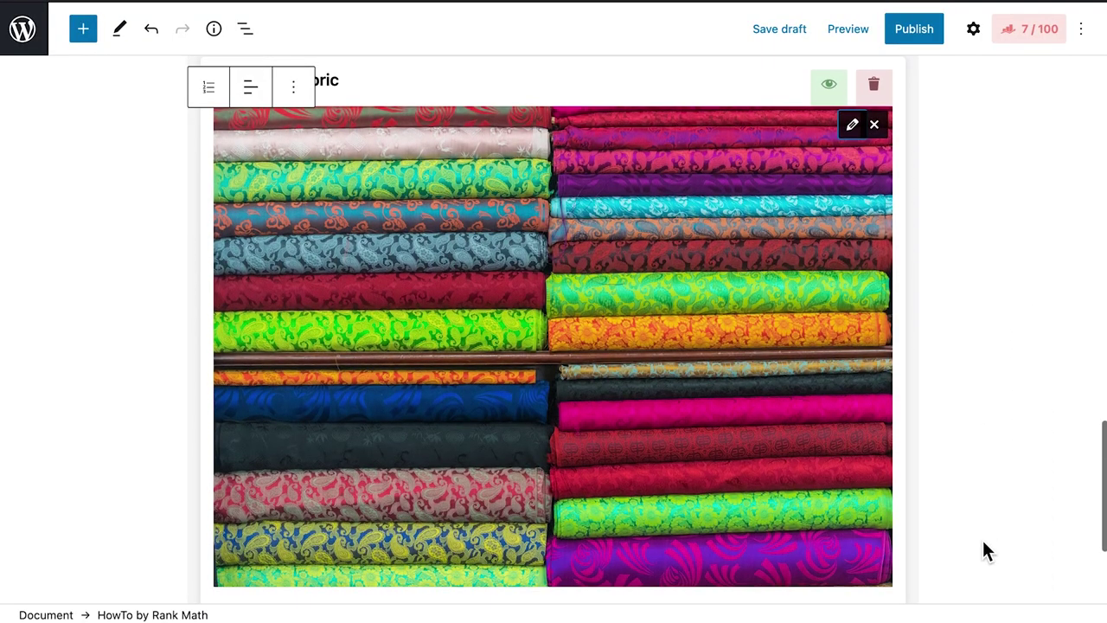
- Open the fabric image's replacement picker and close it without changes, and hide and unhide the "Select the fabric" step
{"action": "left_click", "coordinate": [852, 125]}
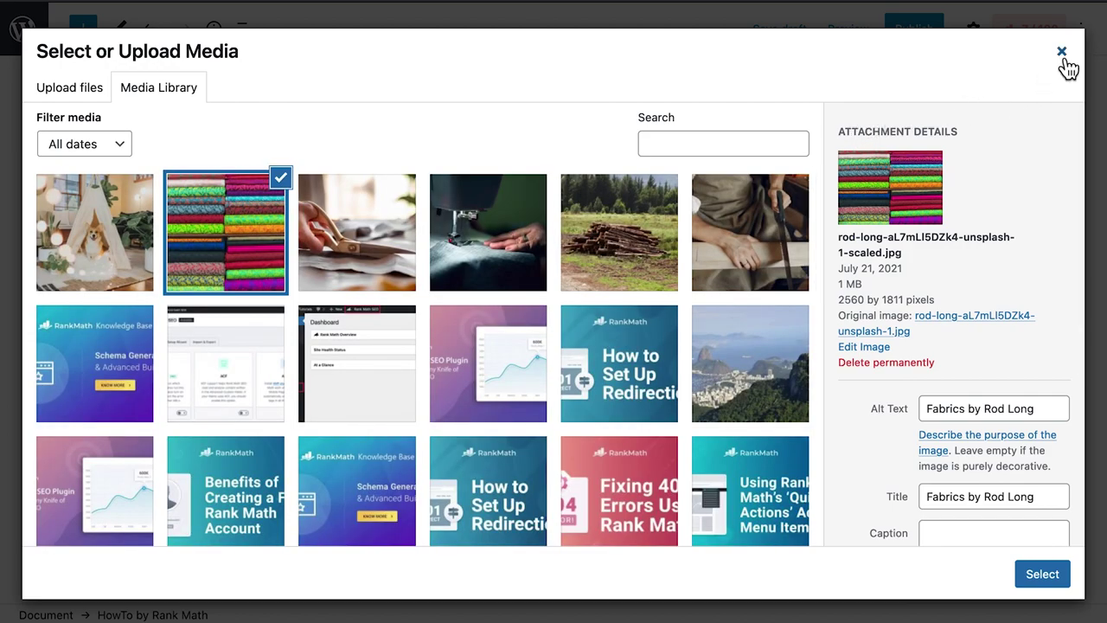
{"action": "left_click", "coordinate": [1062, 54]}
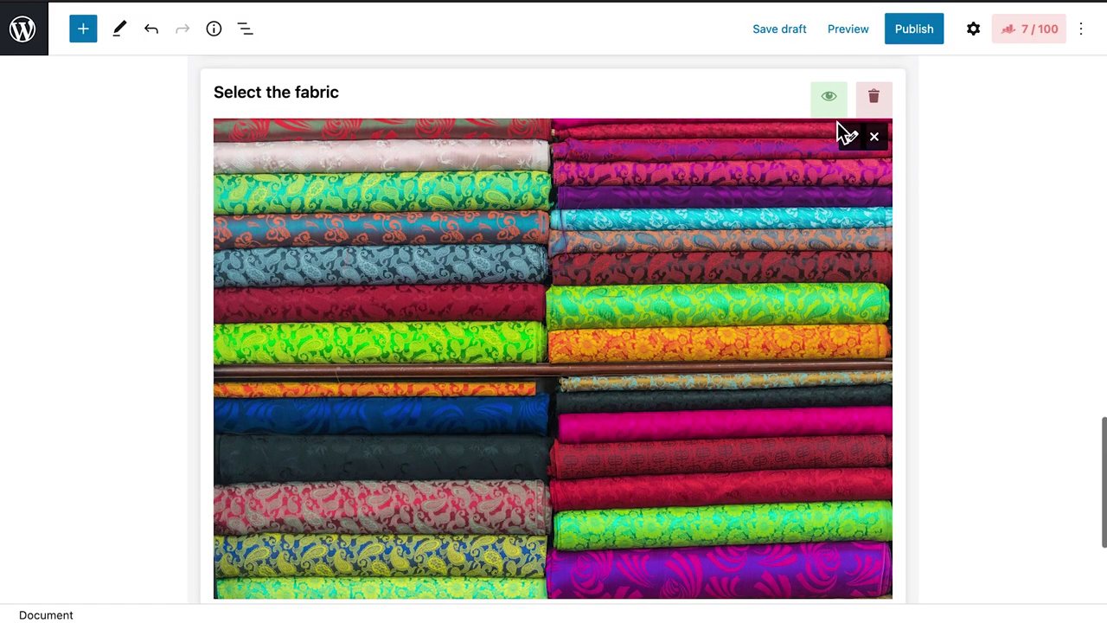
{"action": "left_click", "coordinate": [833, 103]}
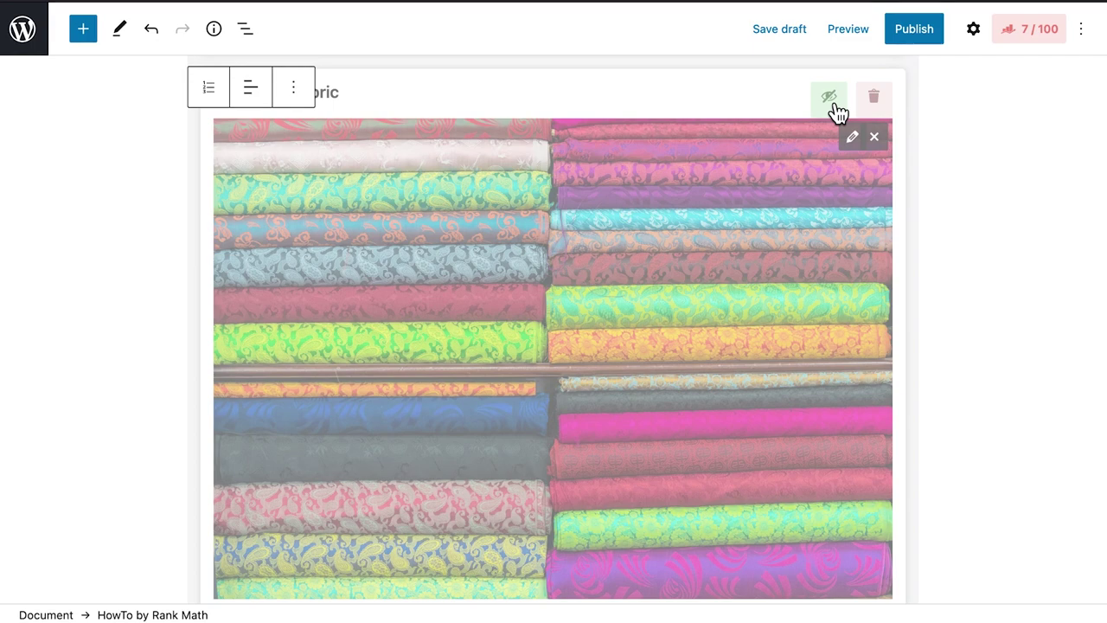
{"action": "left_click", "coordinate": [831, 104]}
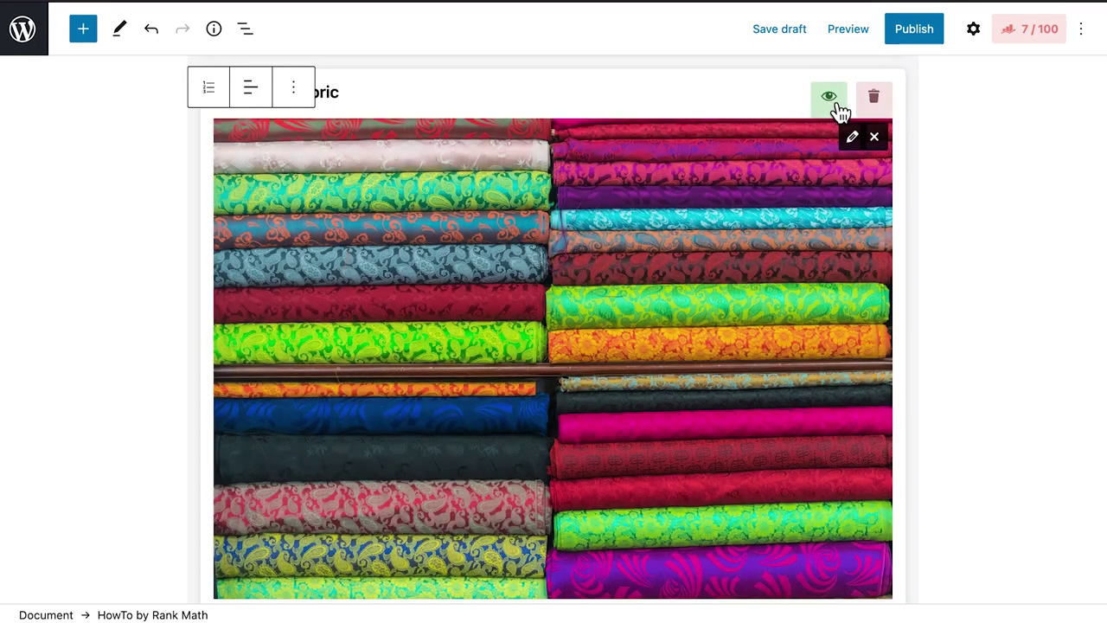
- Delete the "Select the fabric" step and undo the deletion
{"action": "left_click", "coordinate": [873, 96]}
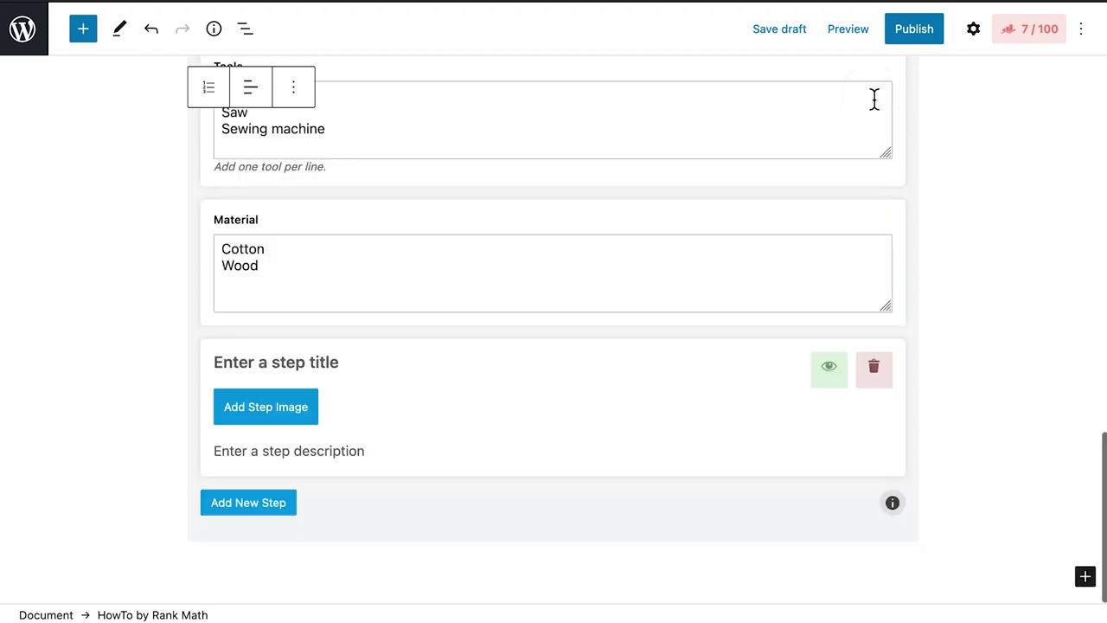
{"action": "left_click", "coordinate": [153, 33]}
{"action": "scroll", "coordinate": [113, 354], "scroll_direction": "down", "scroll_amount": 10}
{"action": "left_click", "coordinate": [108, 363]}
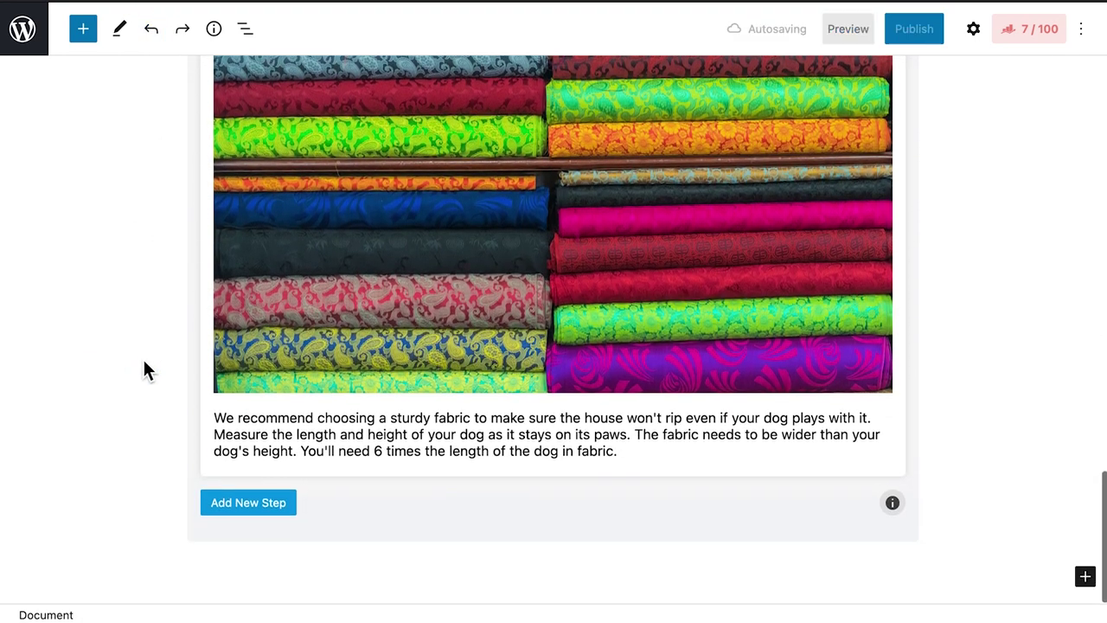
- Add another step to the HowTo block
{"action": "left_click", "coordinate": [252, 510]}
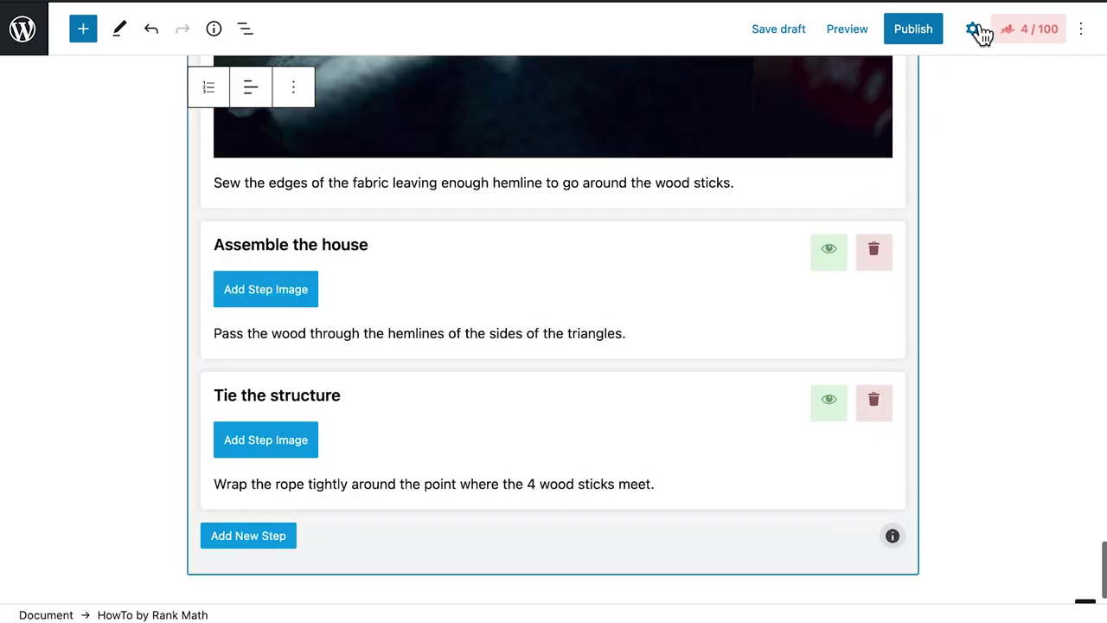
- Open the HowTo block's settings and examine how the List Style and Title Wrapper options affect the published steps
{"action": "left_click", "coordinate": [973, 30]}
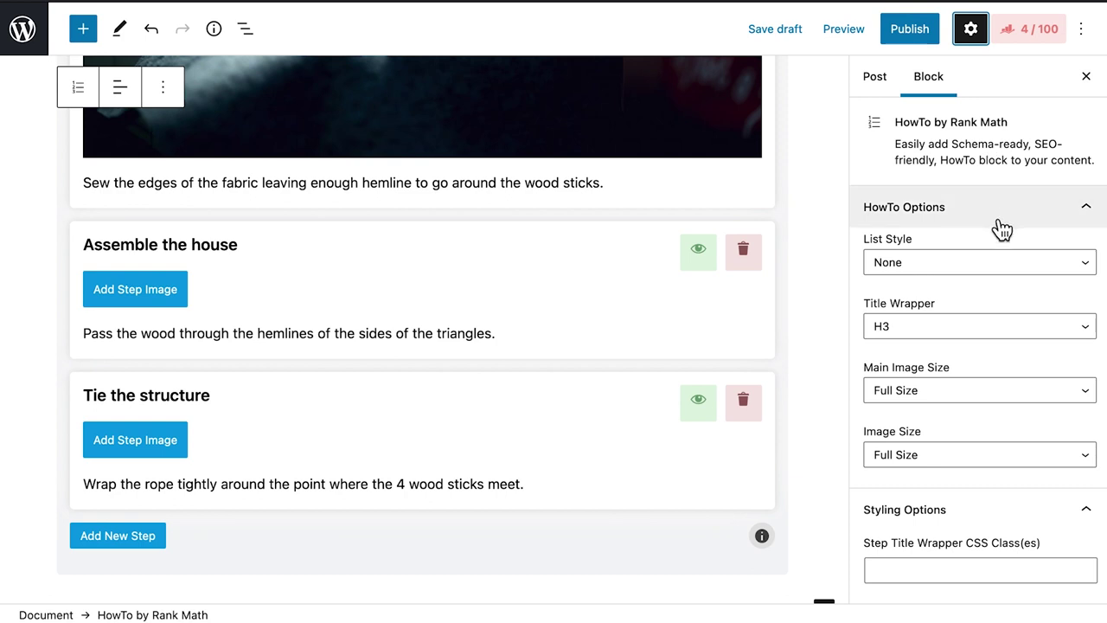
{"action": "left_click", "coordinate": [1018, 272]}
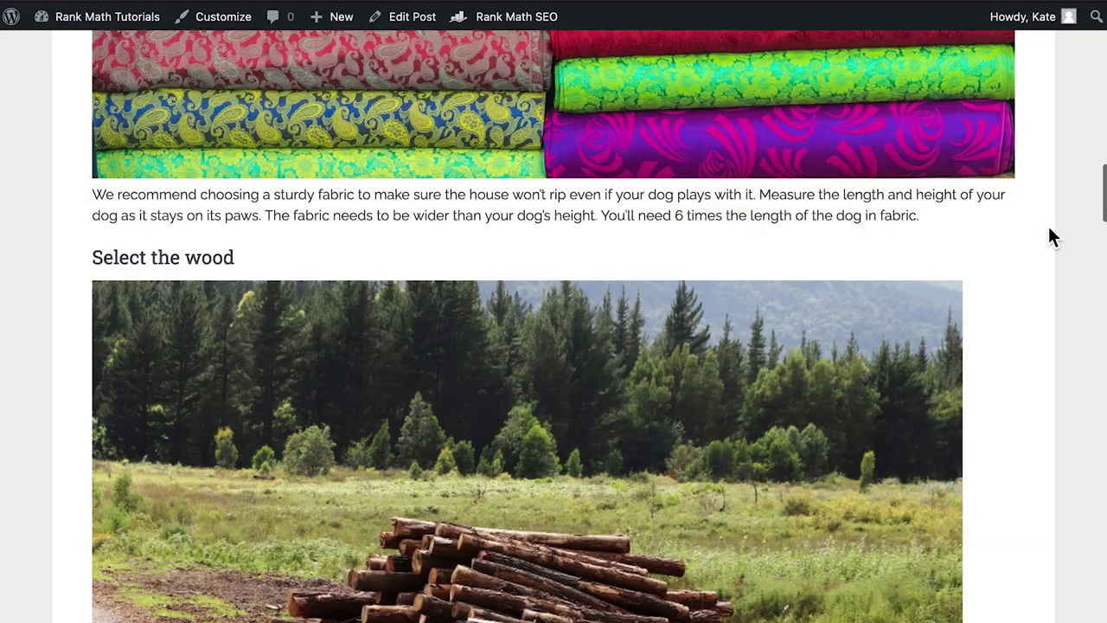
{"action": "scroll", "coordinate": [1051, 238], "scroll_direction": "down", "scroll_amount": 3}
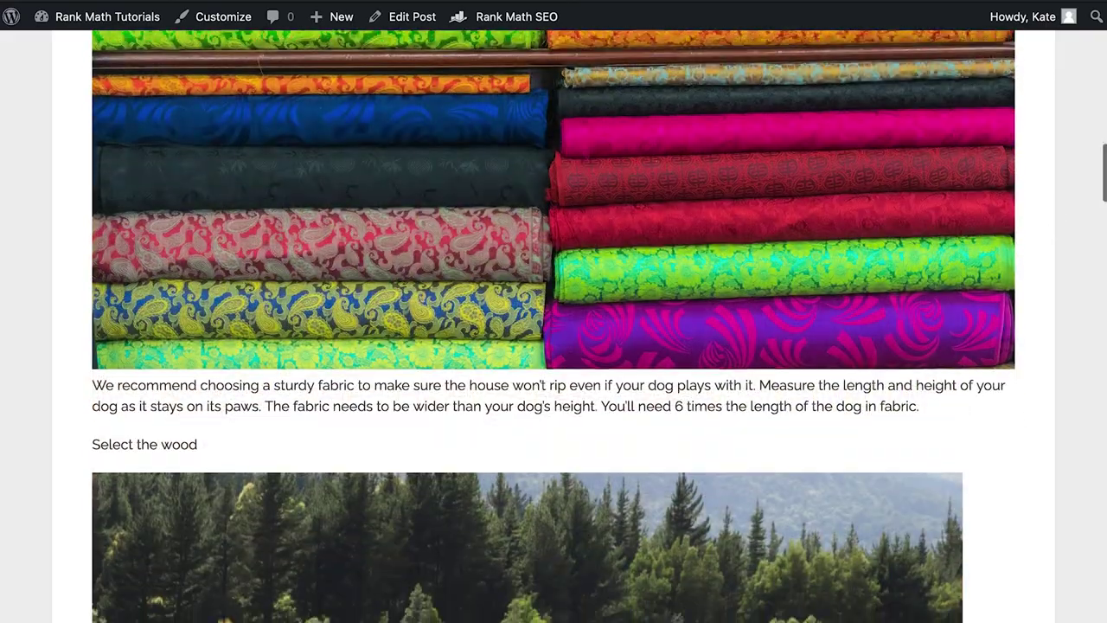
{"action": "scroll", "coordinate": [1047, 224], "scroll_direction": "down", "scroll_amount": 5}
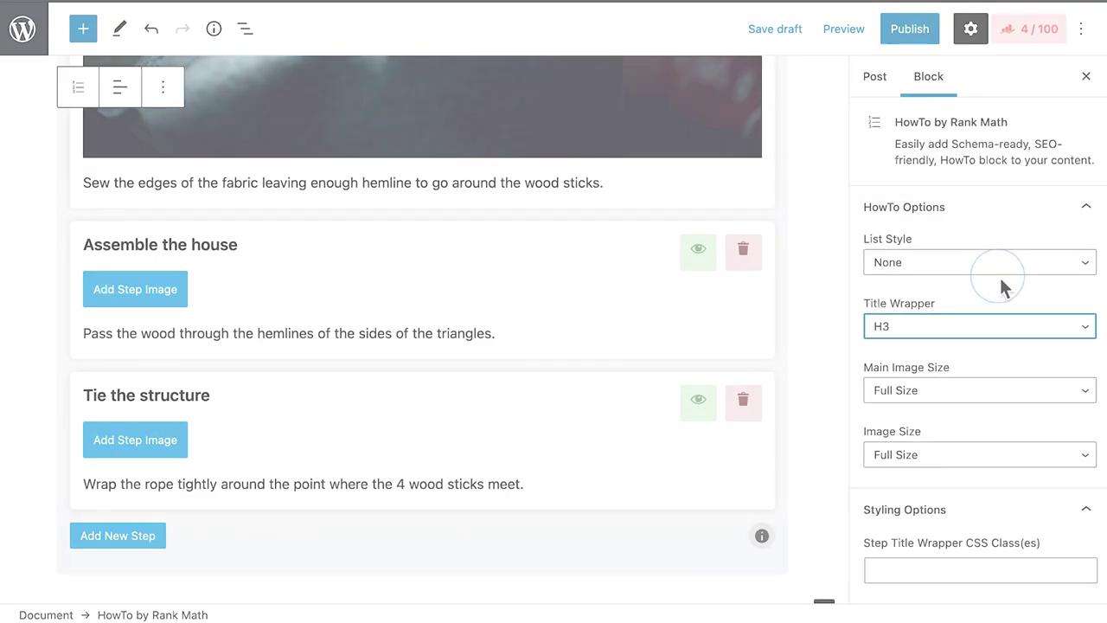
- Examine the Main Image Size and Image Size options on the post, and review the CSS class fields in Styling Options
{"action": "left_click", "coordinate": [1037, 390]}
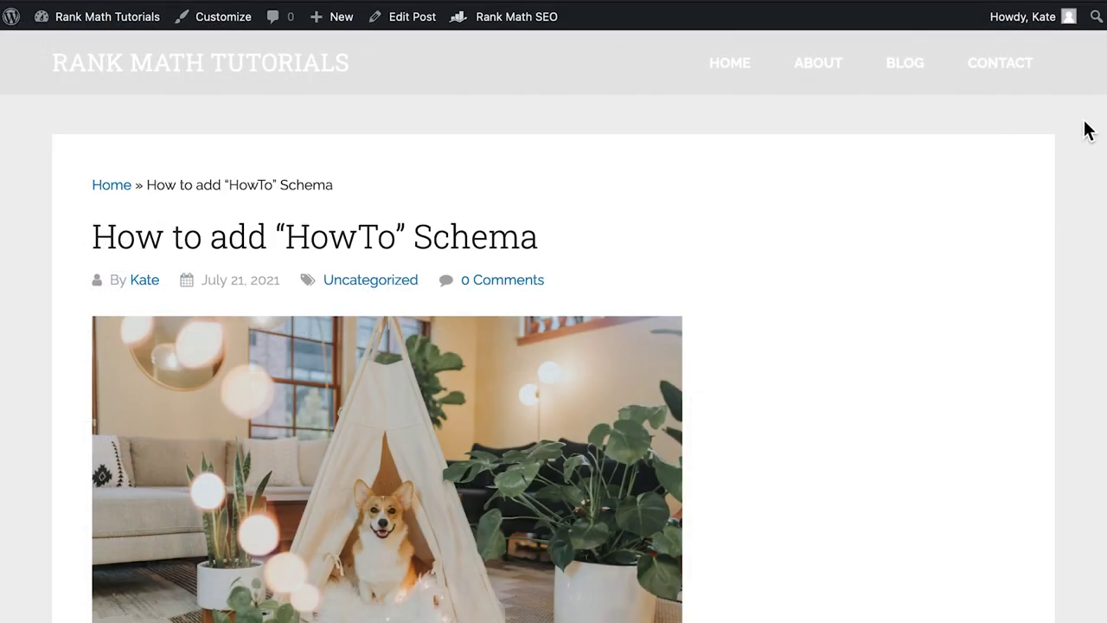
{"action": "scroll", "coordinate": [1087, 129], "scroll_direction": "down", "scroll_amount": 2}
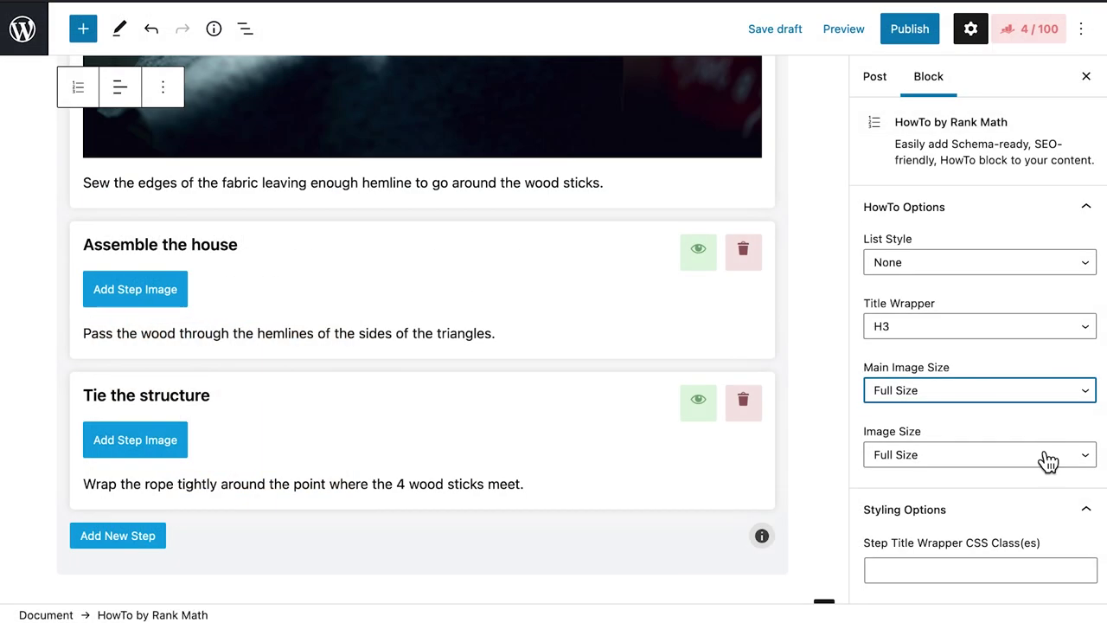
{"action": "left_click", "coordinate": [1041, 457]}
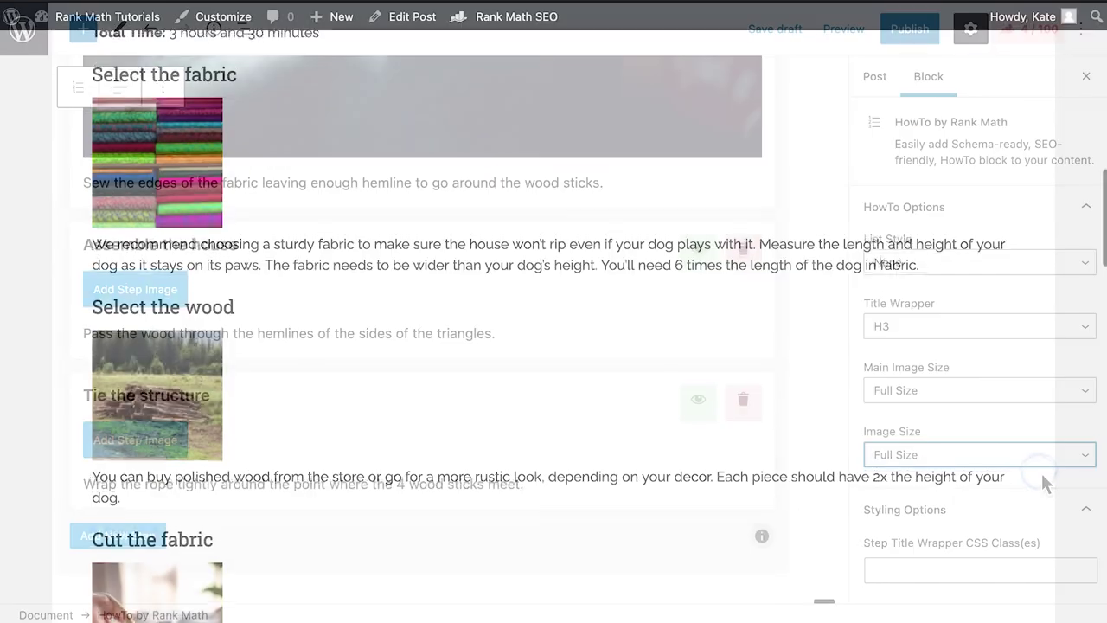
{"action": "scroll", "coordinate": [553, 329], "scroll_direction": "down", "scroll_amount": 2}
{"action": "scroll", "coordinate": [554, 329], "scroll_direction": "down", "scroll_amount": 5}
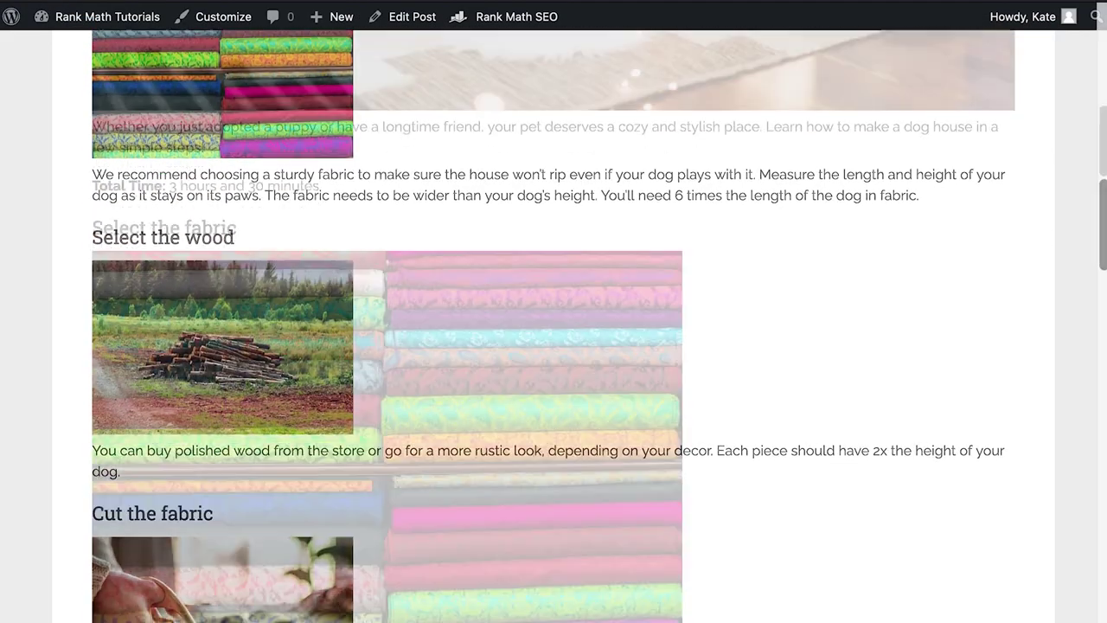
{"action": "scroll", "coordinate": [1049, 231], "scroll_direction": "down", "scroll_amount": 3}
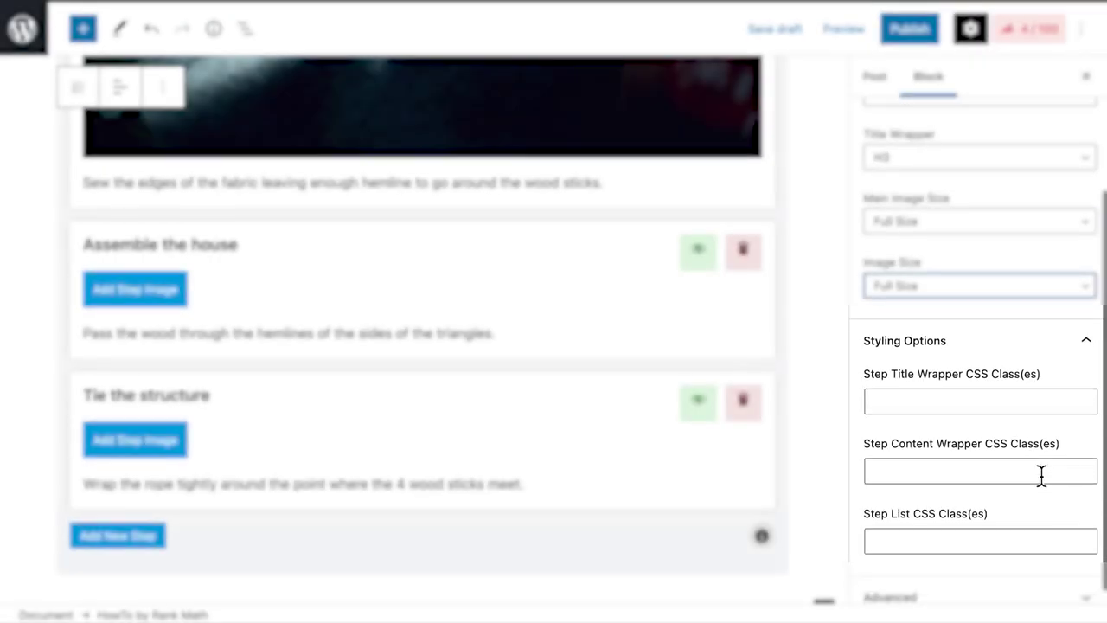
{"action": "scroll", "coordinate": [1041, 474], "scroll_direction": "down", "scroll_amount": 1}
{"action": "scroll", "coordinate": [1052, 346], "scroll_direction": "up", "scroll_amount": 1}
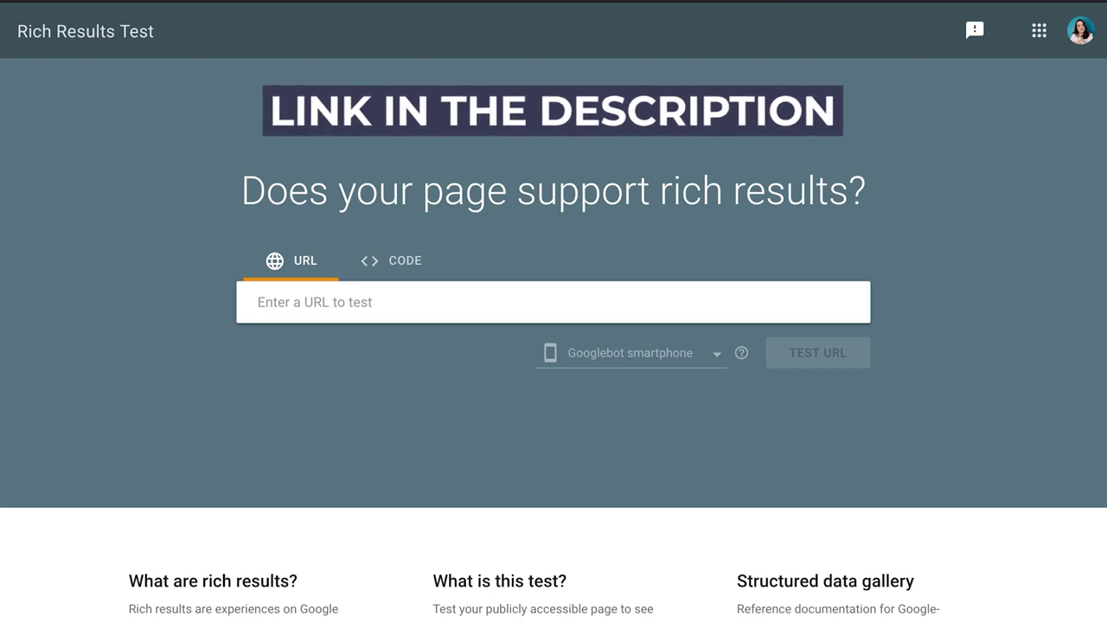
{"action": "type", "text": "https://rankmath.com/blog/howto-schema/"}
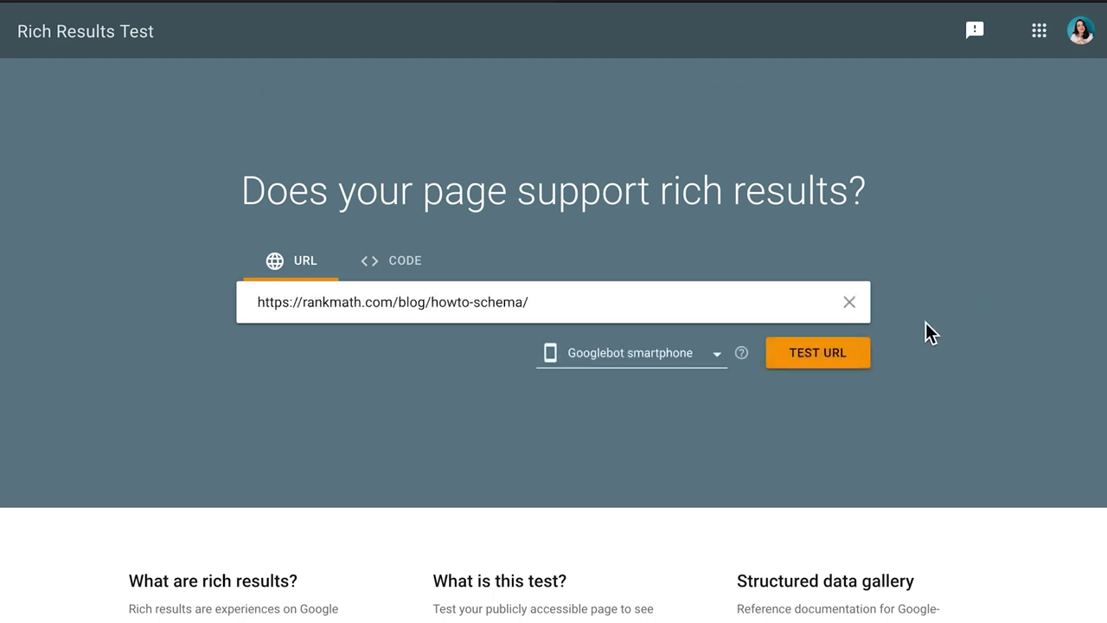
{"action": "left_click", "coordinate": [868, 363]}
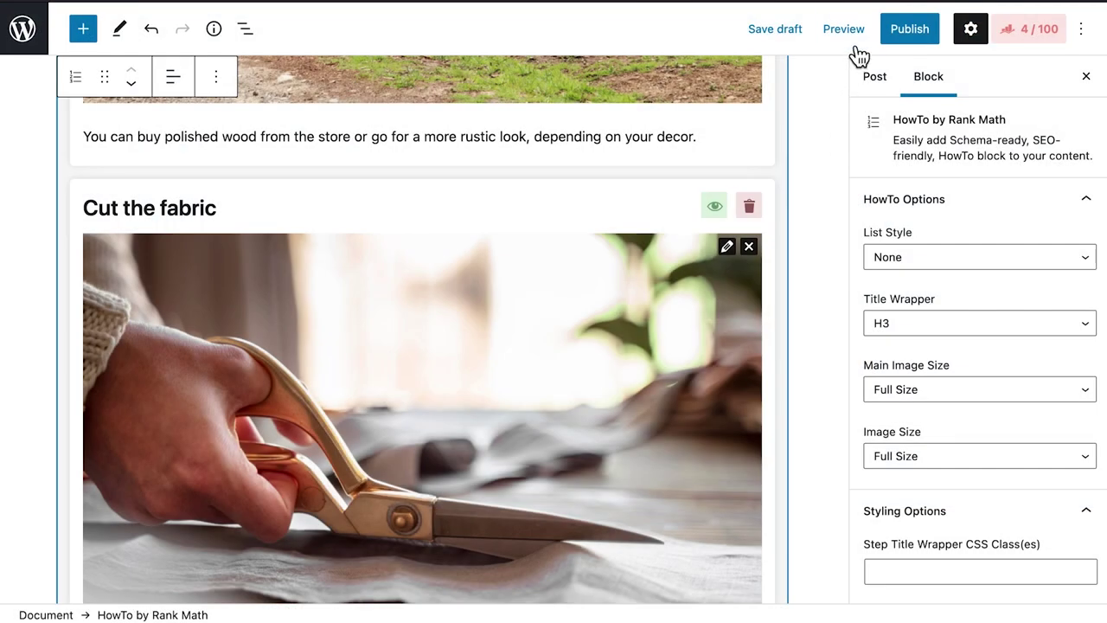
- Preview the WordPress post in a new tab, and select and copy its entire page source
{"action": "left_click", "coordinate": [843, 30]}
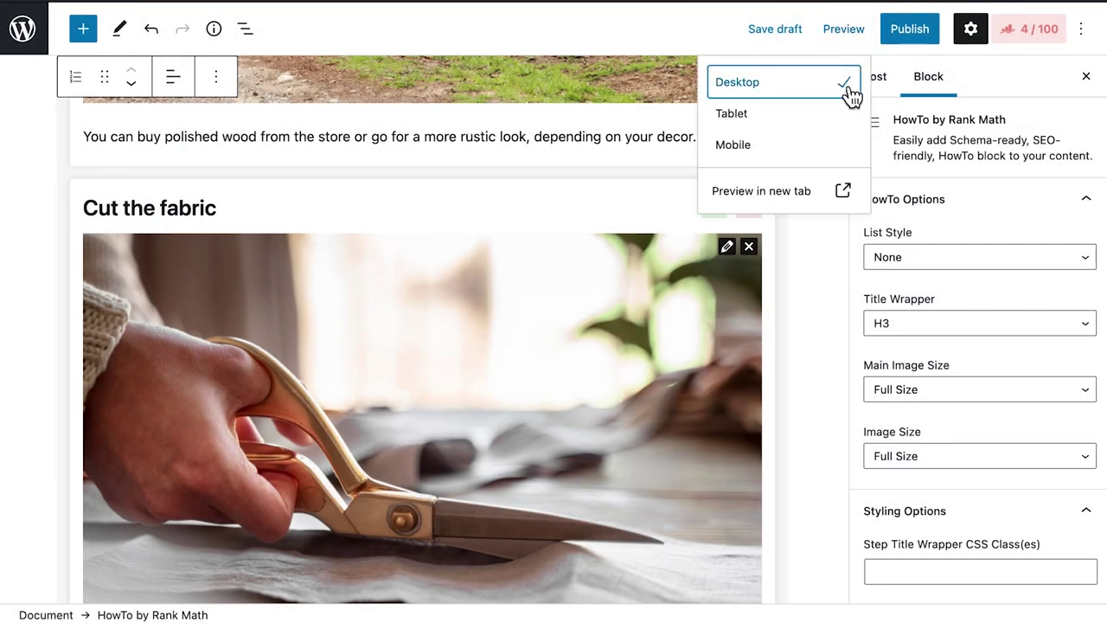
{"action": "left_click", "coordinate": [815, 197]}
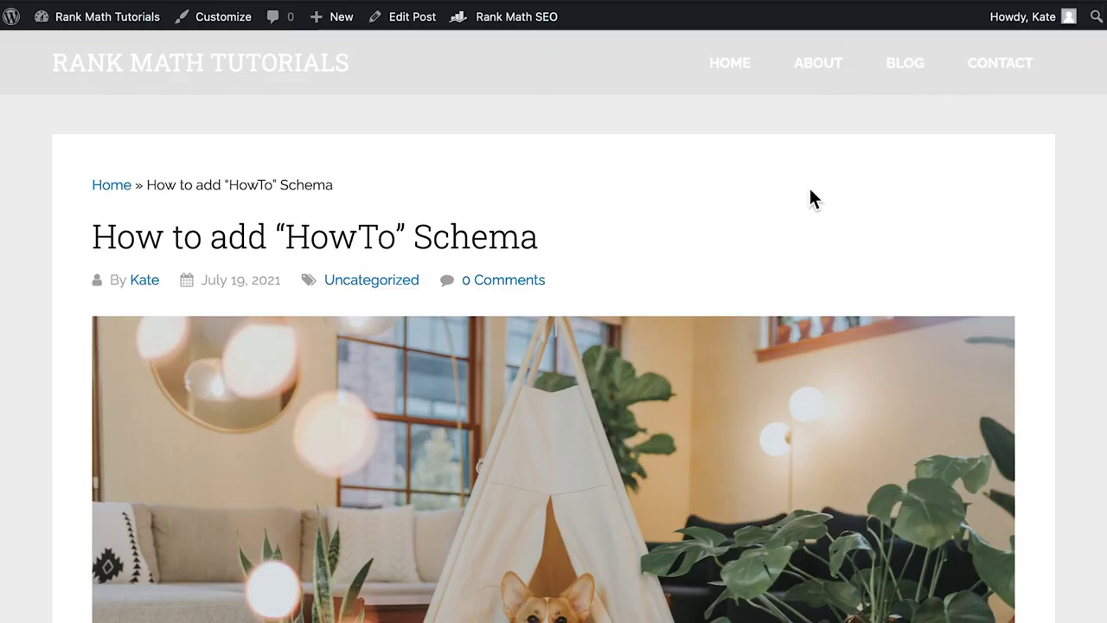
{"action": "right_click", "coordinate": [810, 198]}
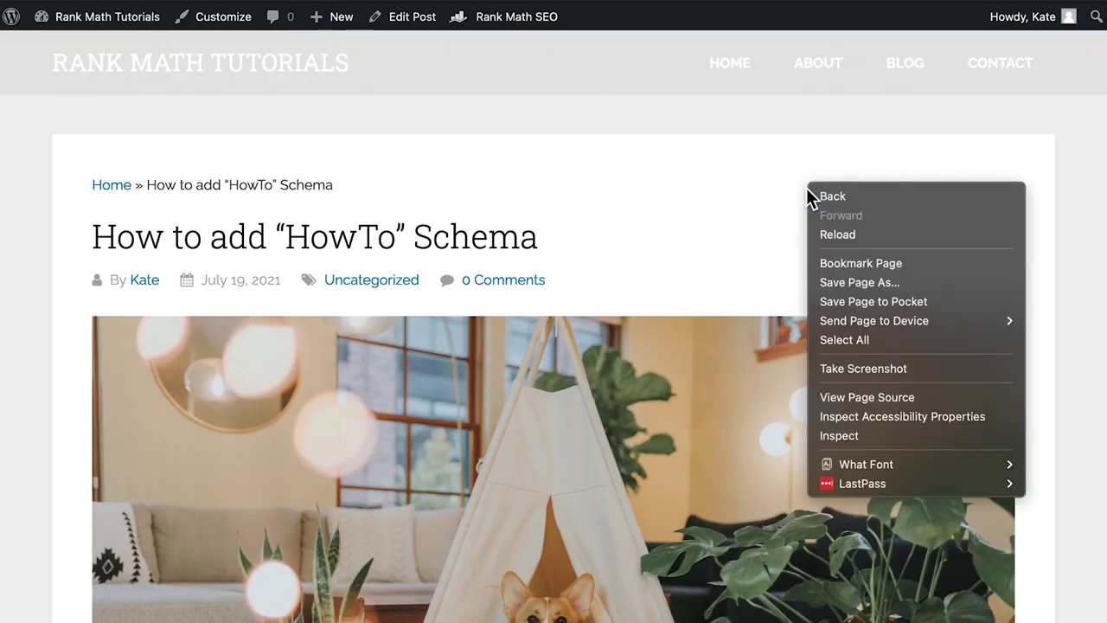
{"action": "left_click", "coordinate": [888, 403]}
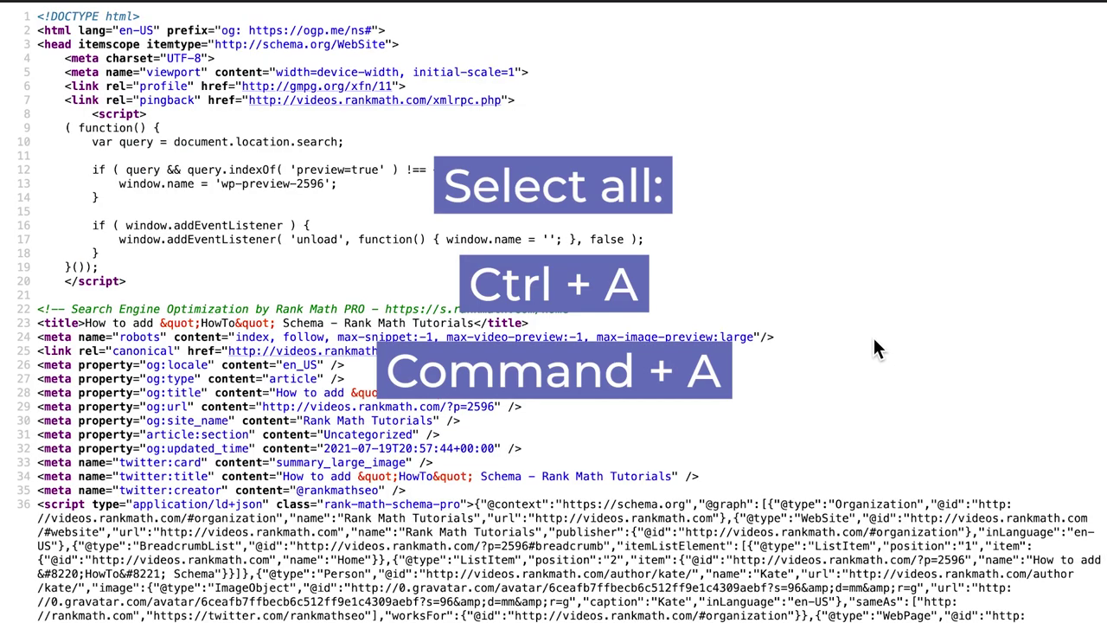
{"action": "key", "text": "super+a"}
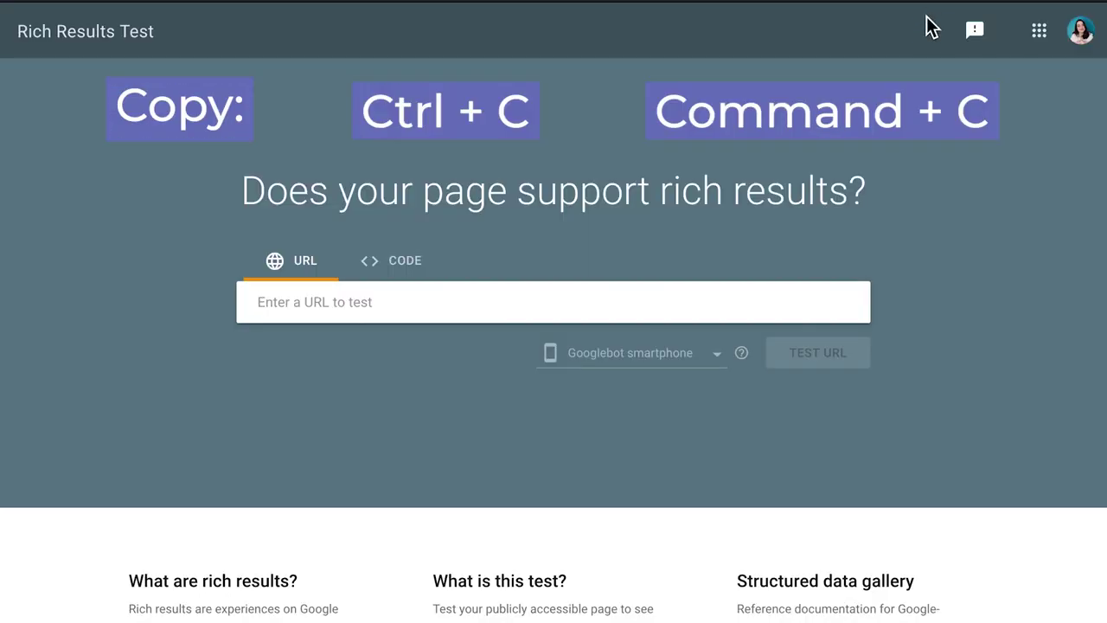
- Test the copied page source as code in the Rich Results Test and preview the results
{"action": "left_click", "coordinate": [423, 271]}
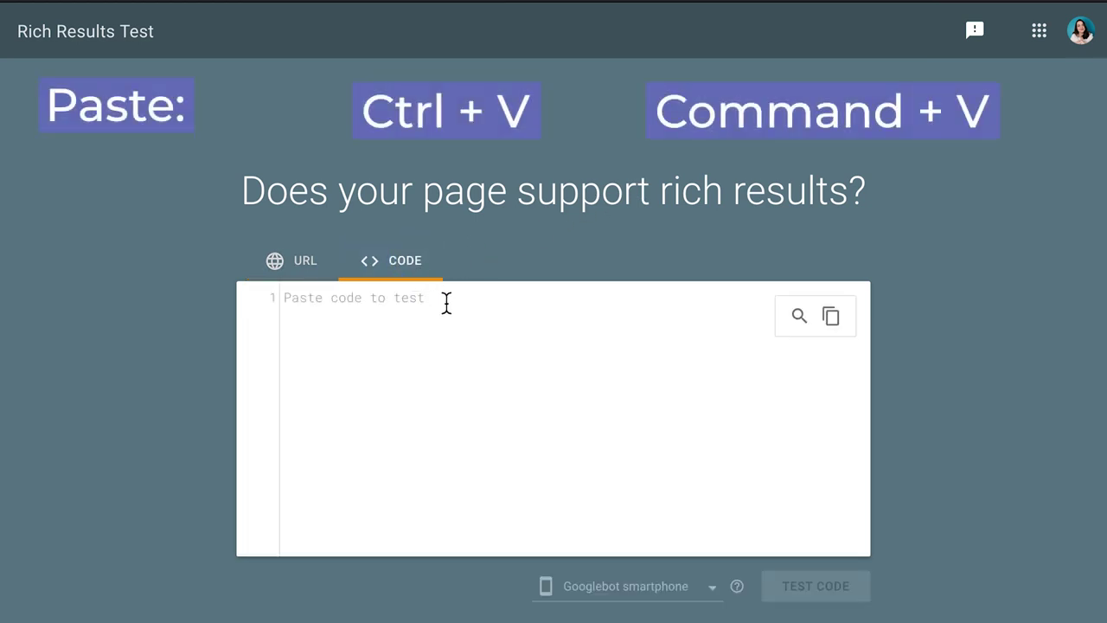
{"action": "left_click", "coordinate": [435, 310]}
{"action": "key", "text": "ctrl+v"}
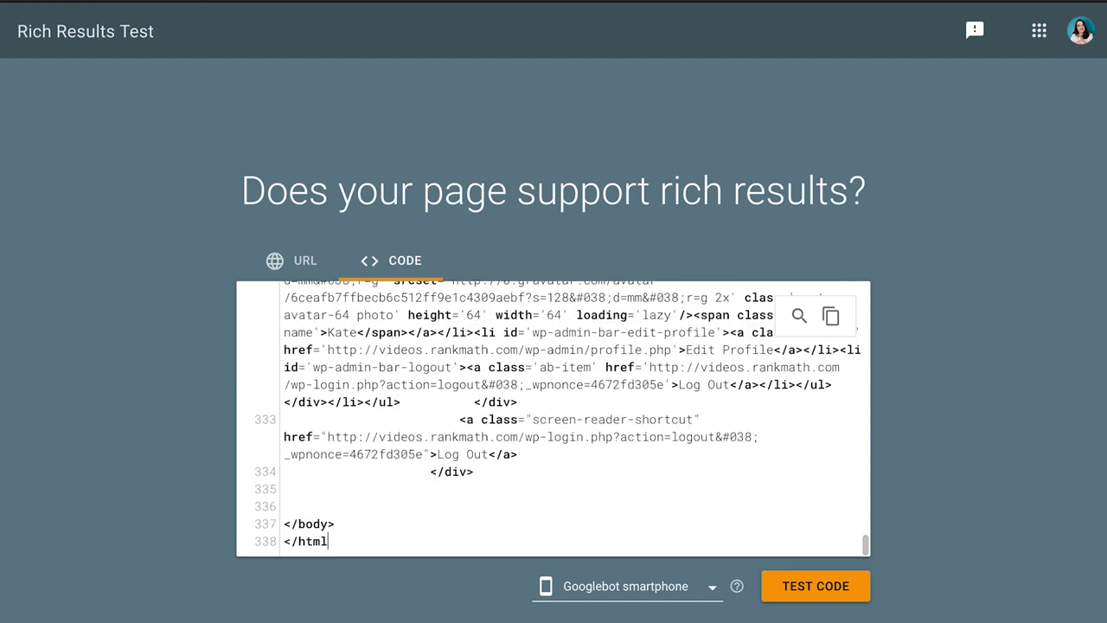
{"action": "left_click", "coordinate": [826, 595]}
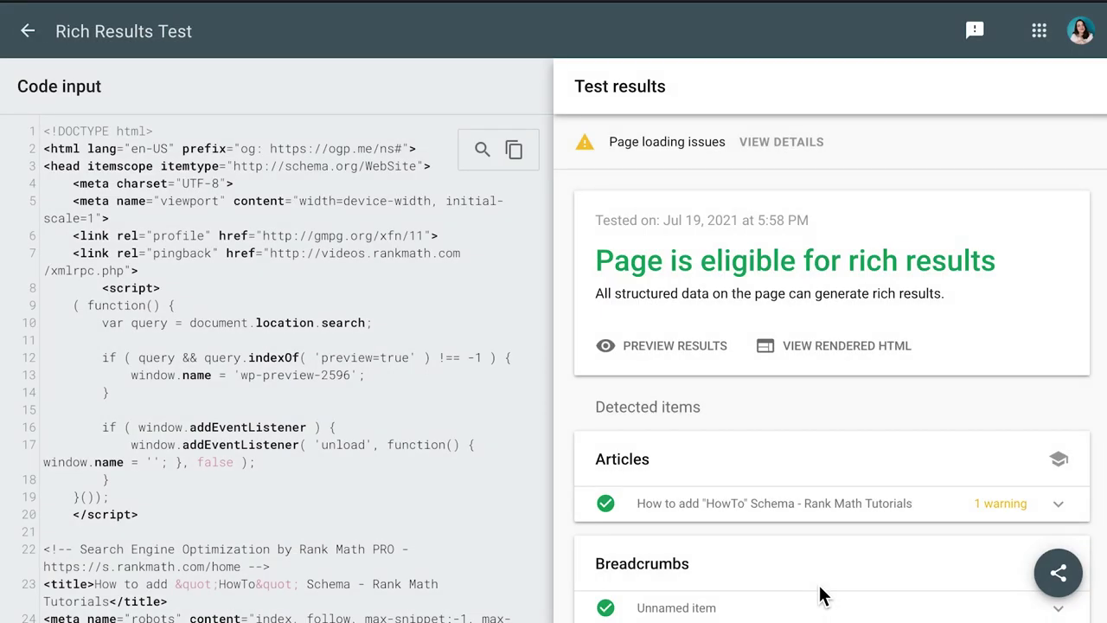
{"action": "left_click", "coordinate": [697, 353]}
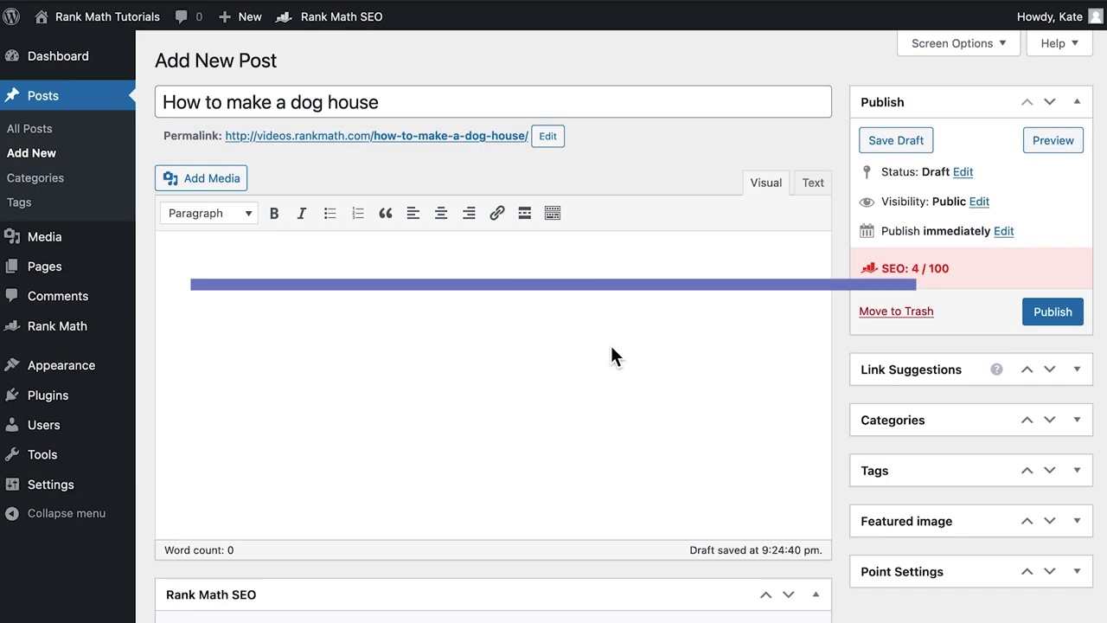
- Start a HowTo schema for the dog house post from Rank Math's Schema Generator
{"action": "scroll", "coordinate": [611, 348], "scroll_direction": "down", "scroll_amount": 5}
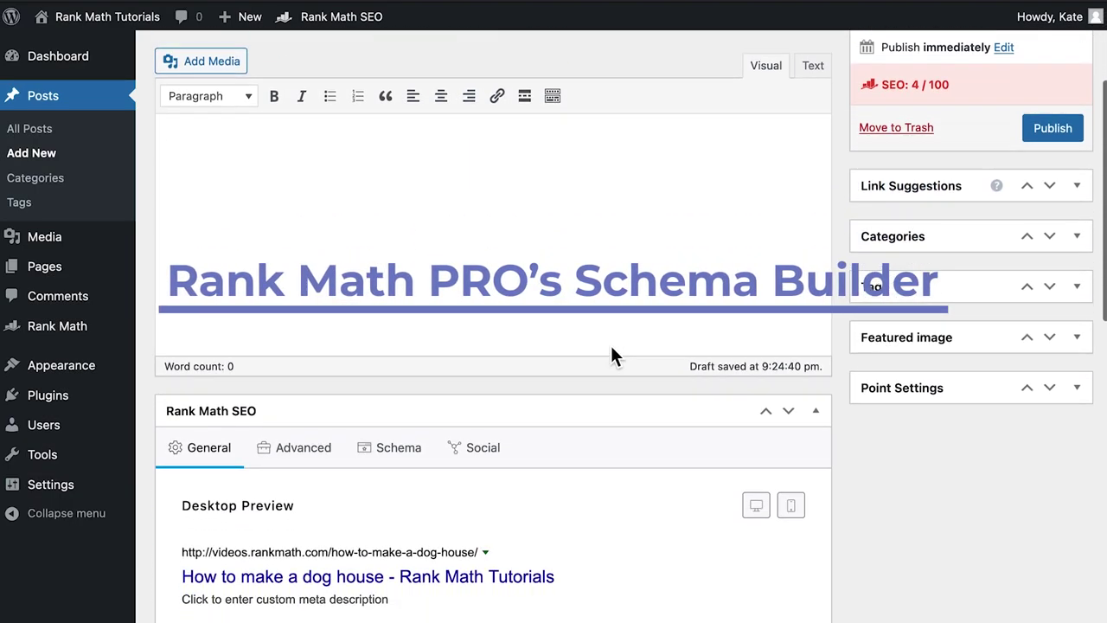
{"action": "scroll", "coordinate": [611, 345], "scroll_direction": "down", "scroll_amount": 5}
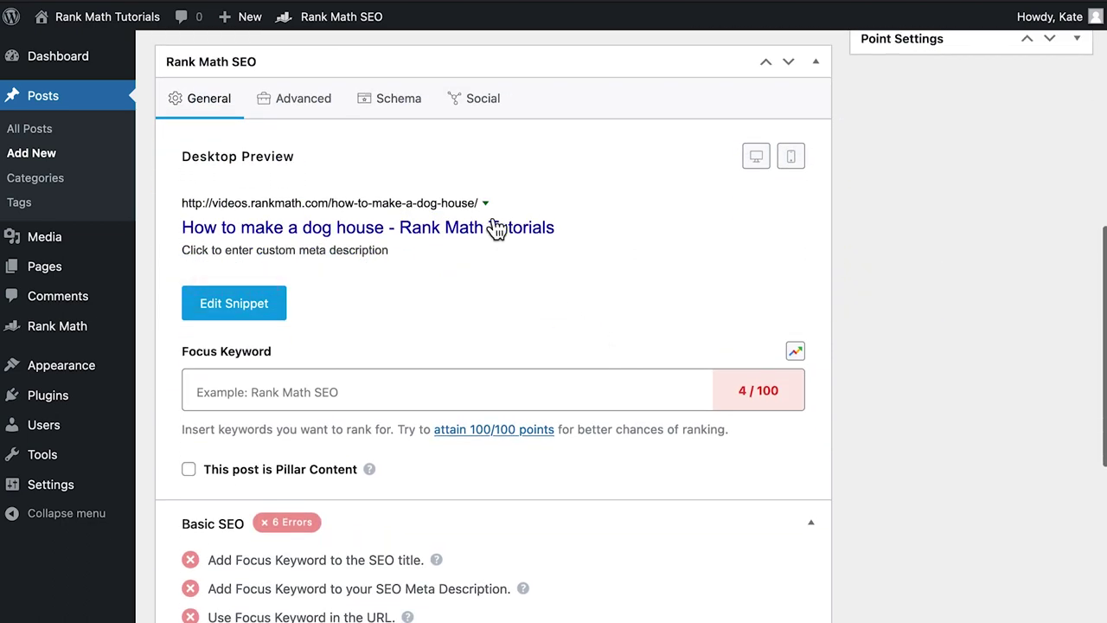
{"action": "left_click", "coordinate": [380, 104]}
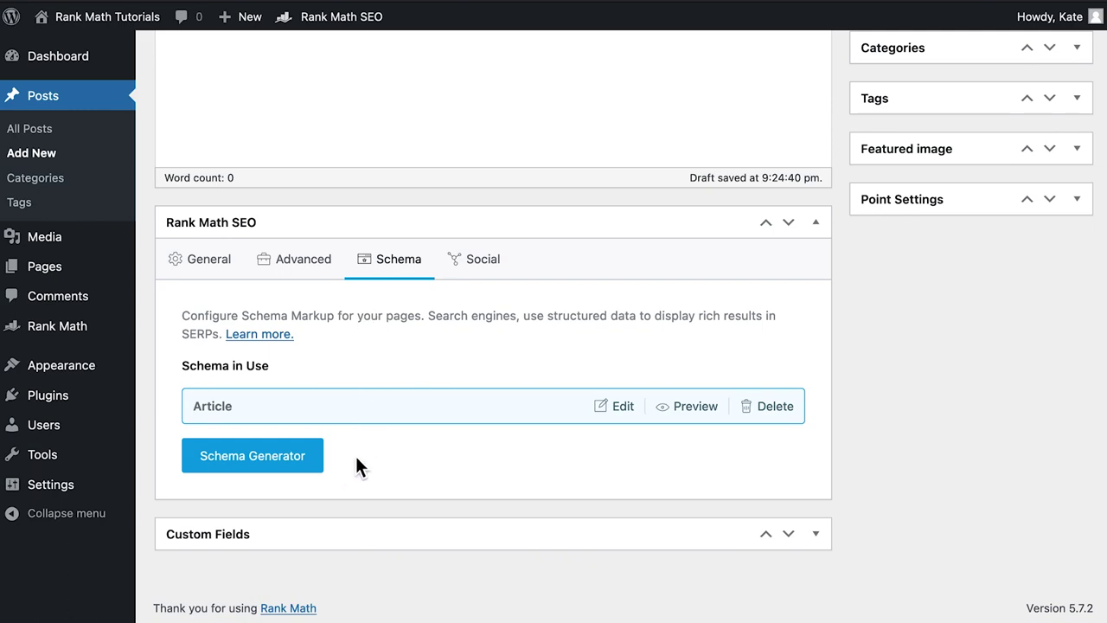
{"action": "left_click", "coordinate": [300, 463]}
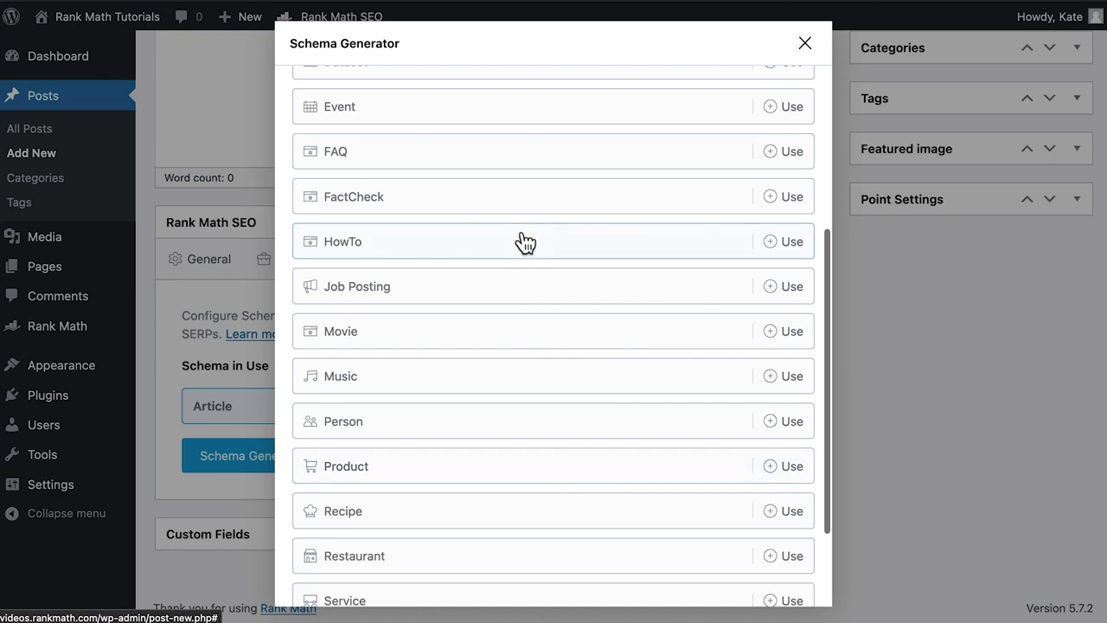
{"action": "left_click", "coordinate": [512, 243]}
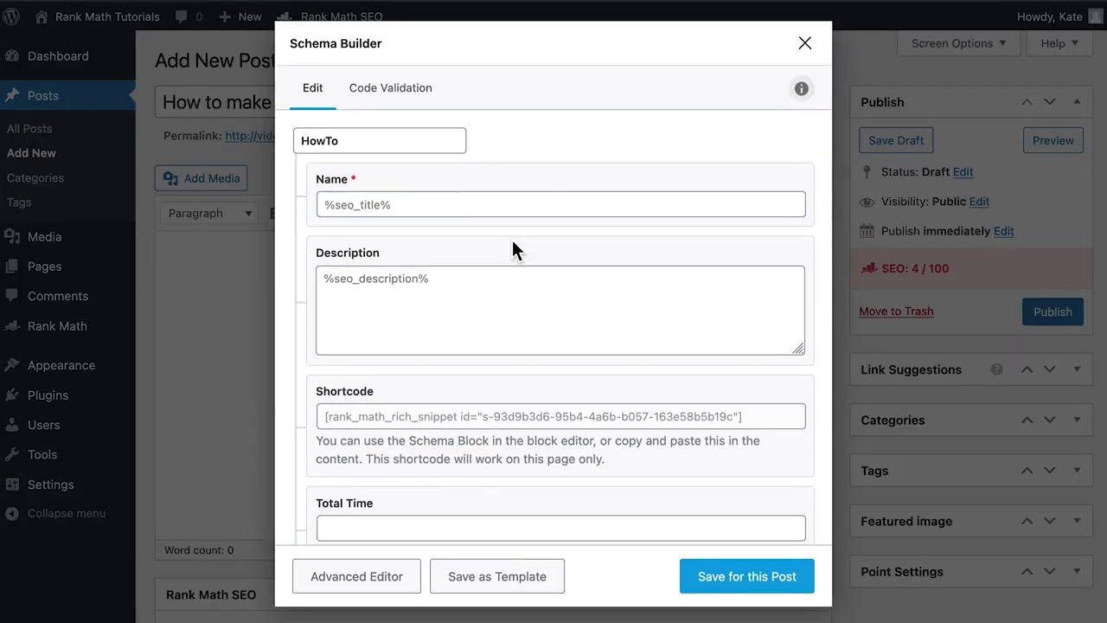
{"action": "left_click", "coordinate": [499, 212]}
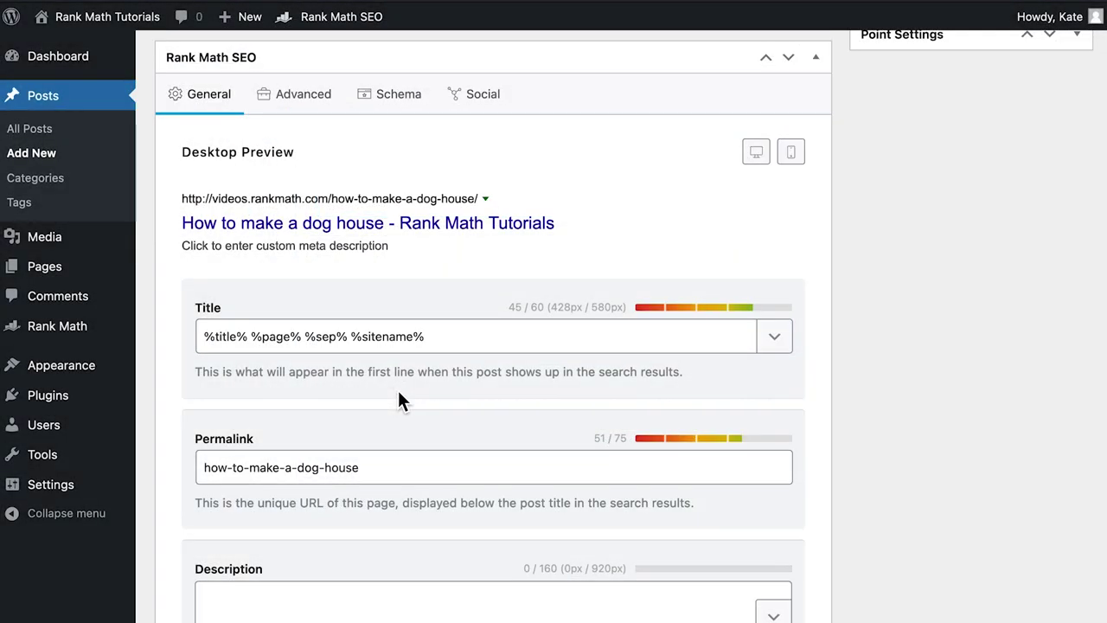
- Write a snippet description for the post beginning "This is what will appear in the schema if you don't write"
{"action": "scroll", "coordinate": [398, 390], "scroll_direction": "down", "scroll_amount": 4}
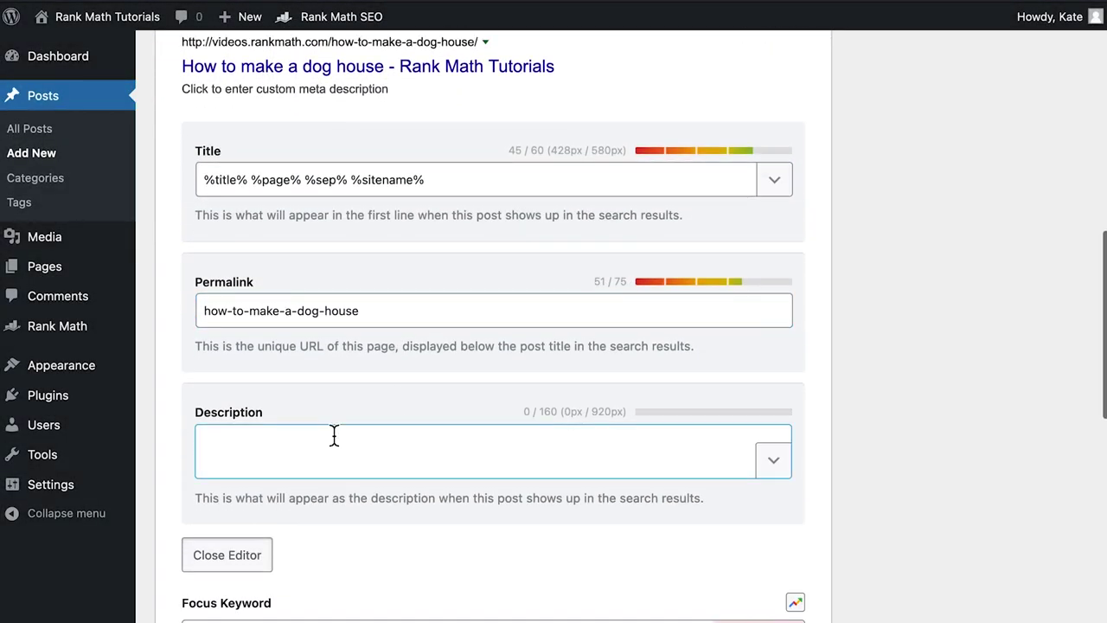
{"action": "left_click", "coordinate": [334, 436]}
{"action": "type", "text": "This is what will appear in the schema if you don't writ"}
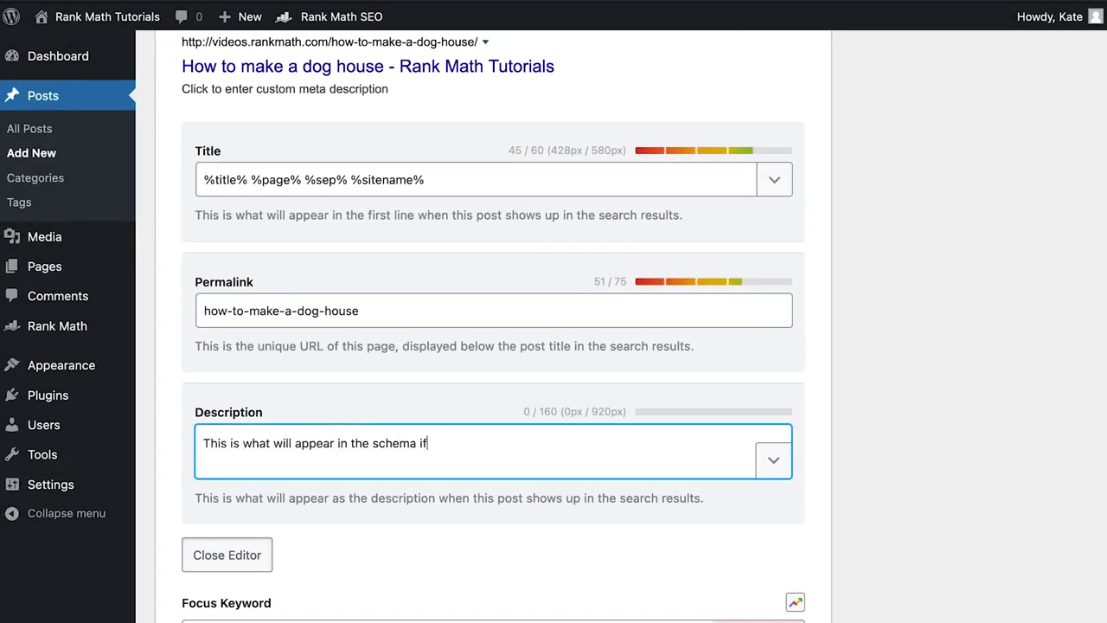
{"action": "type", "text": "e"}
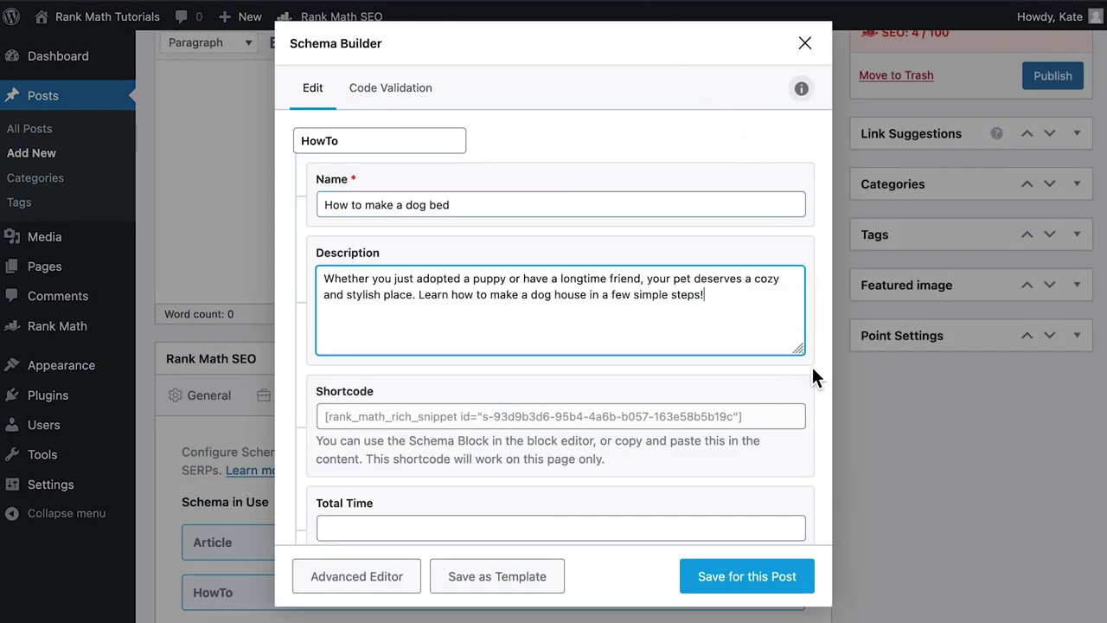
- Set the HowTo schema's total time to P3H30M
{"action": "scroll", "coordinate": [811, 364], "scroll_direction": "down", "scroll_amount": 3}
{"action": "scroll", "coordinate": [812, 366], "scroll_direction": "down", "scroll_amount": 3}
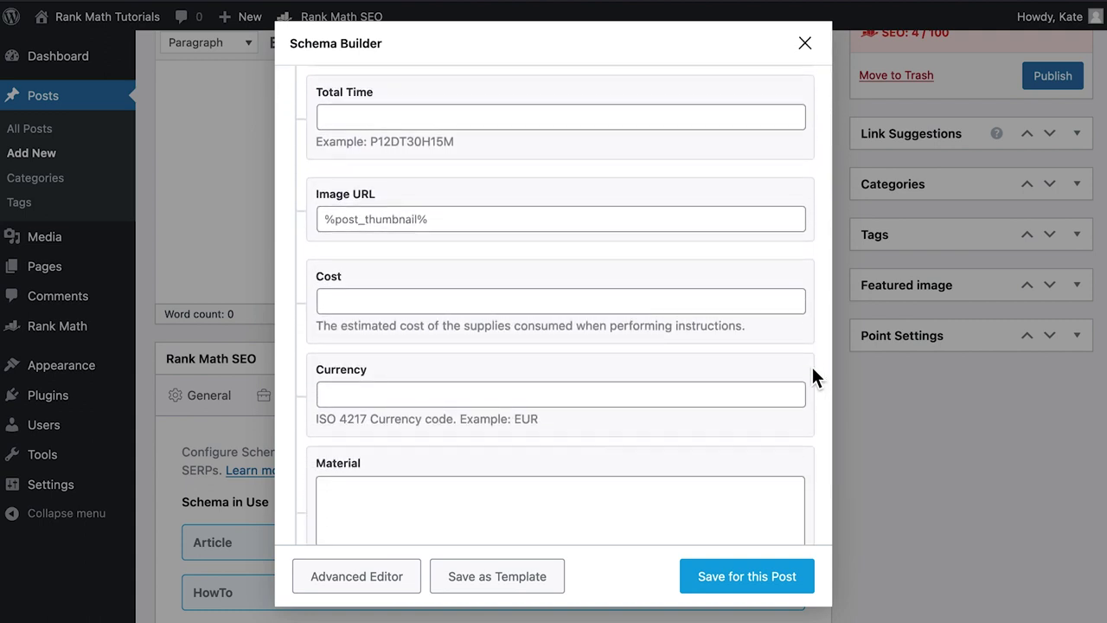
{"action": "left_click", "coordinate": [703, 125]}
{"action": "type", "text": "P"}
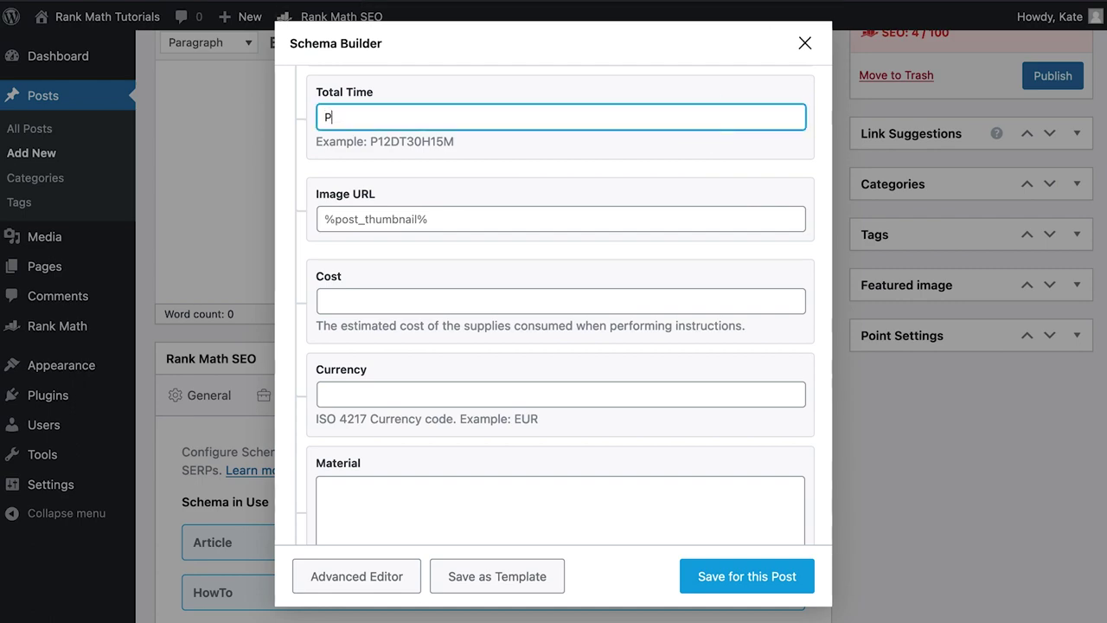
{"action": "type", "text": "3H30"}
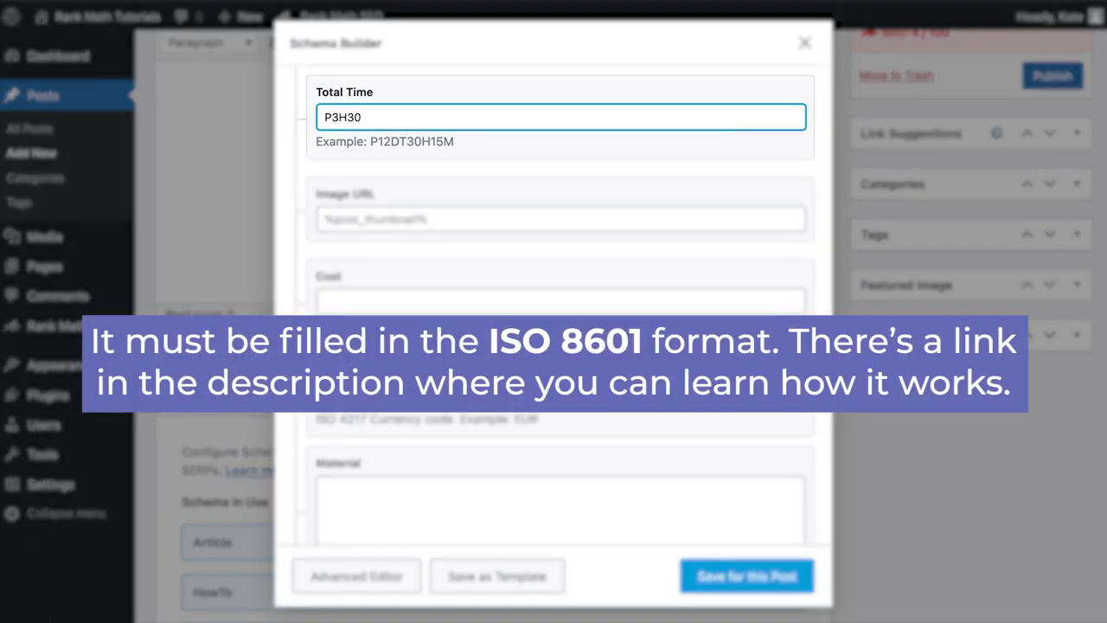
{"action": "type", "text": "M"}
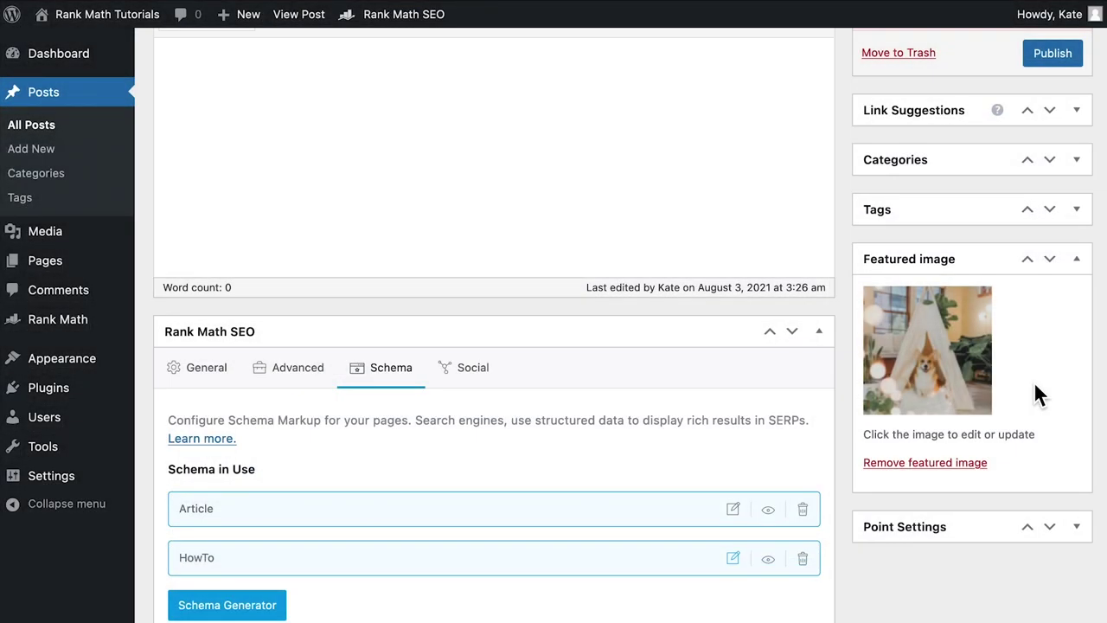
- Replace the HowTo schema's %post_thumbnail% image URL with the copied URL of the uploaded dog photo
{"action": "left_click", "coordinate": [970, 389]}
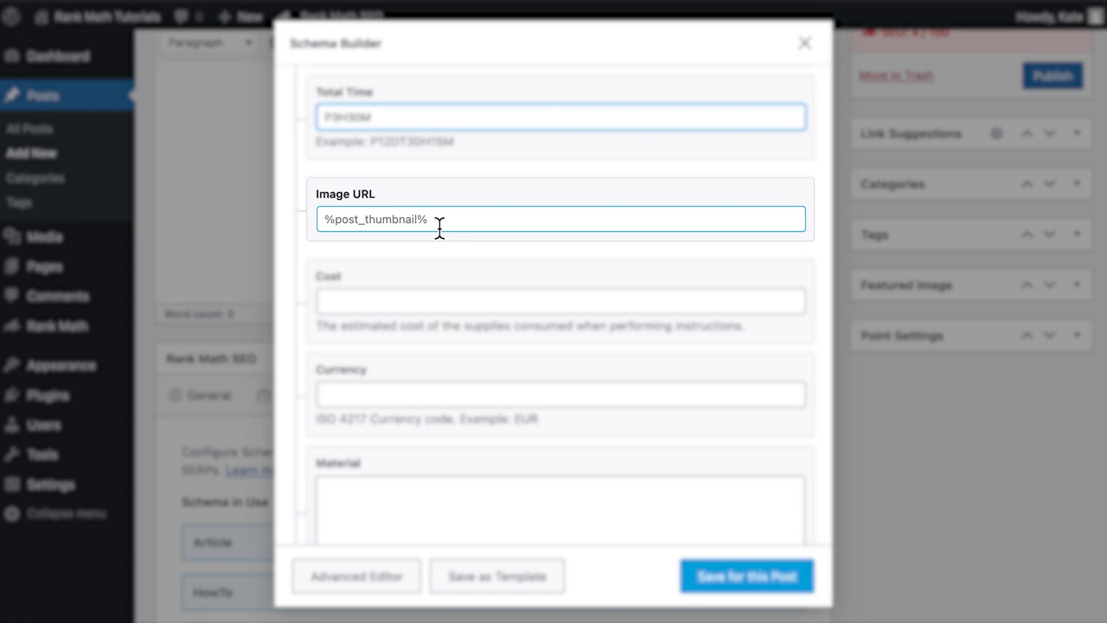
{"action": "left_click", "coordinate": [440, 225]}
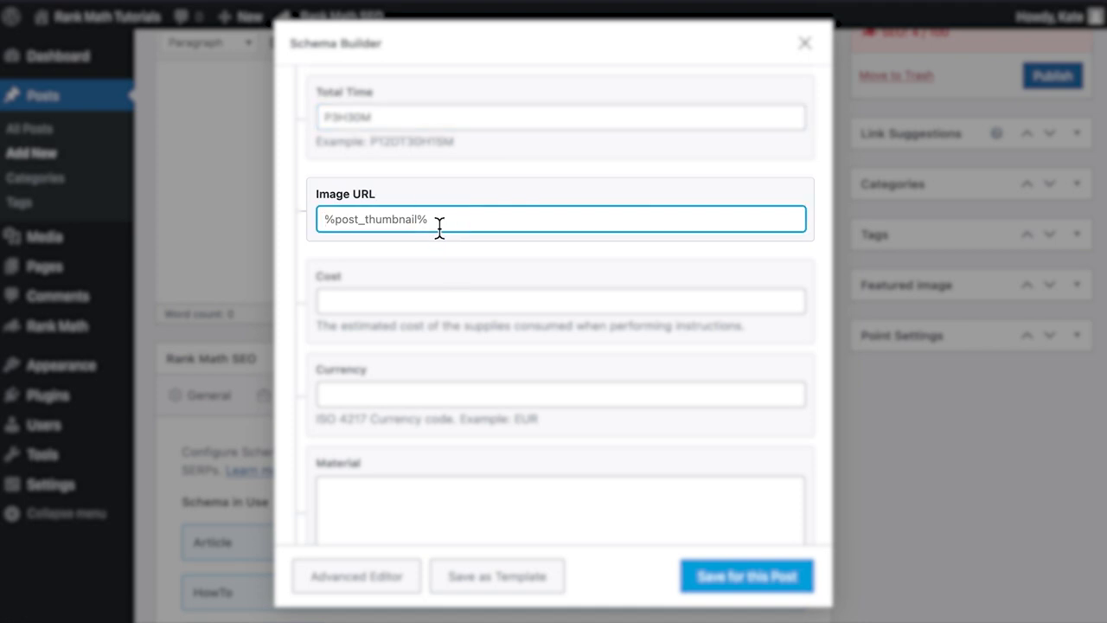
{"action": "key", "text": "ctrl+a"}
{"action": "key", "text": "ctrl+v"}
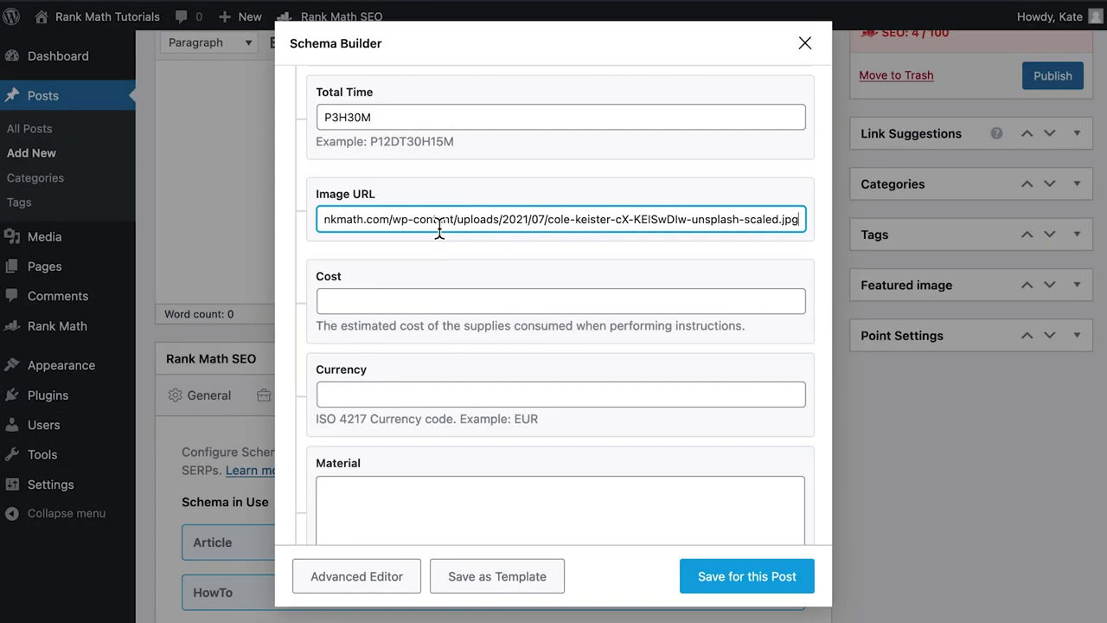
- Set the HowTo schema's cost to 40 and its currency to USD
{"action": "left_click", "coordinate": [448, 302]}
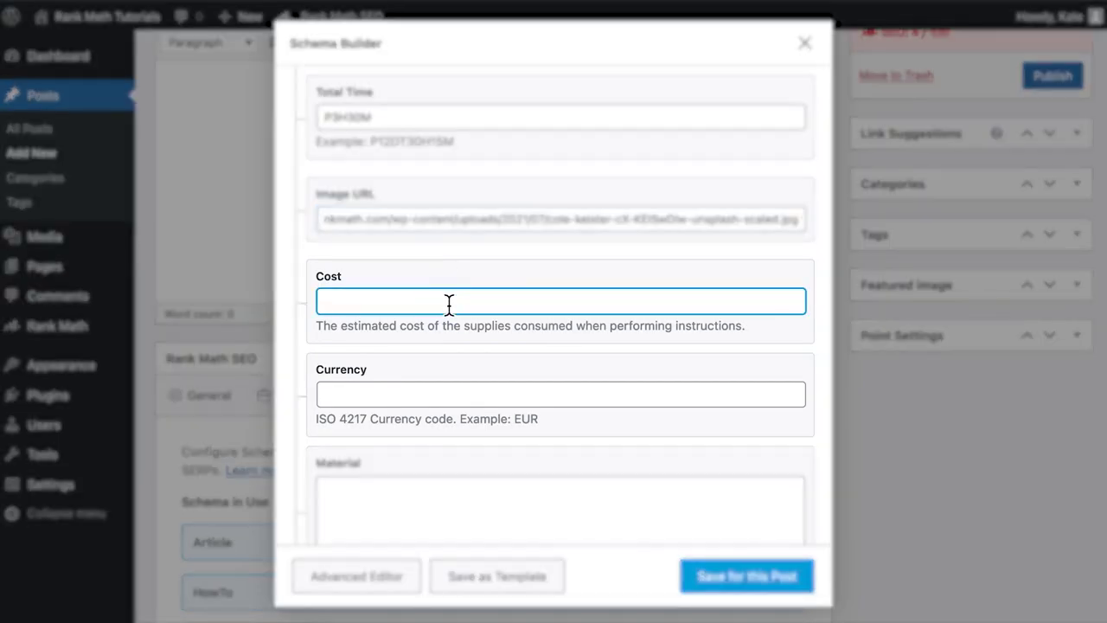
{"action": "type", "text": "40"}
{"action": "left_click", "coordinate": [458, 396]}
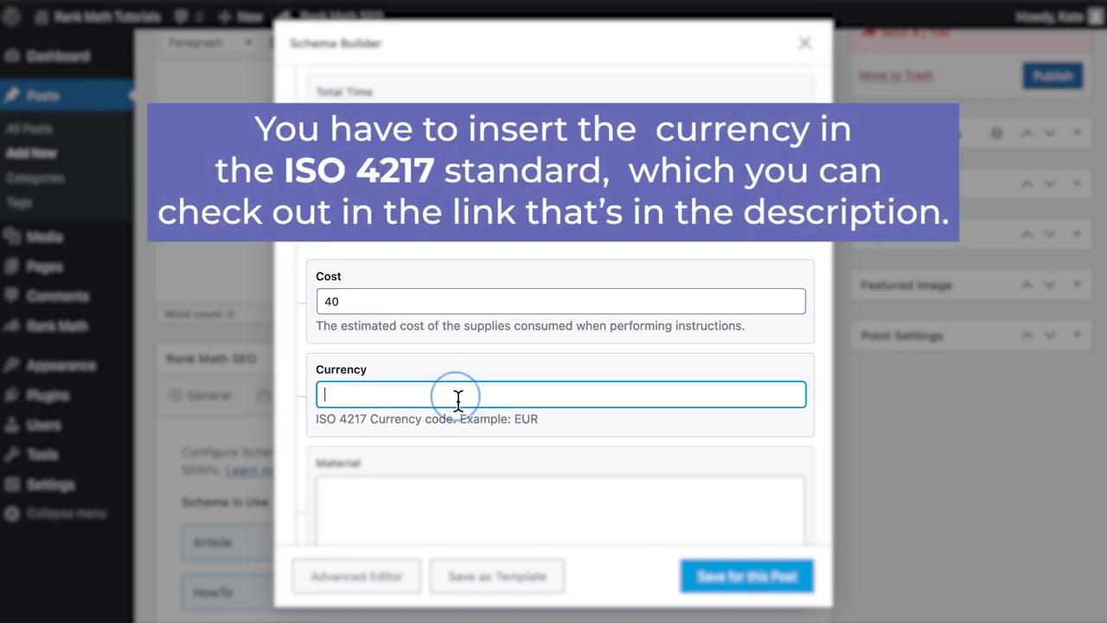
{"action": "type", "text": "USD"}
- List Cotton and Wood on separate lines as the HowTo schema's materials
{"action": "scroll", "coordinate": [467, 410], "scroll_direction": "down", "scroll_amount": 3}
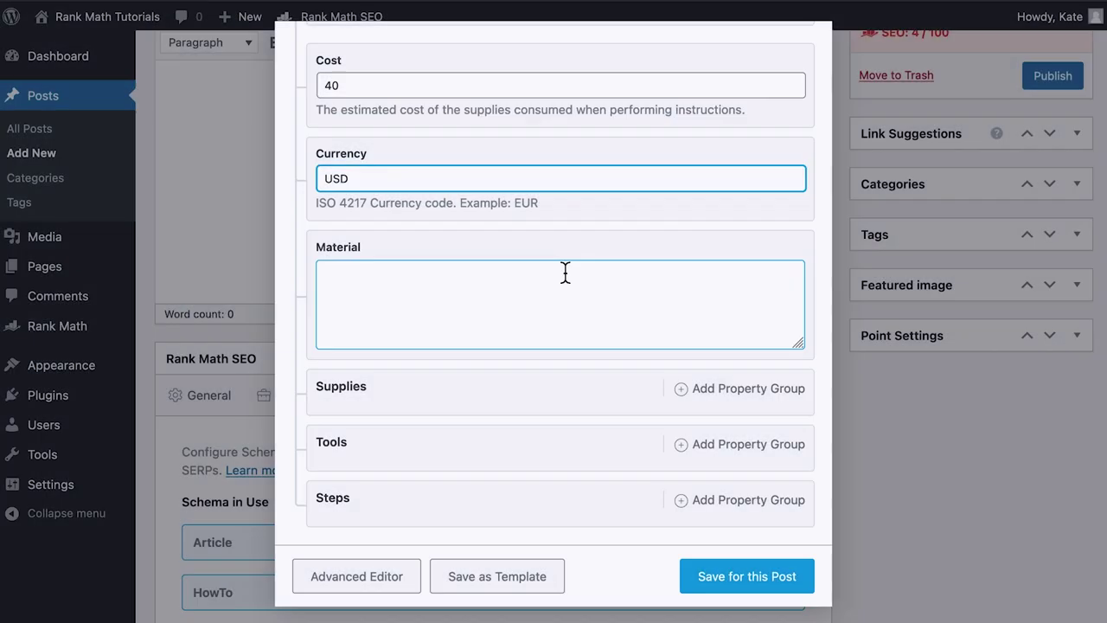
{"action": "left_click", "coordinate": [501, 302]}
{"action": "type", "text": "Cotton Wood"}
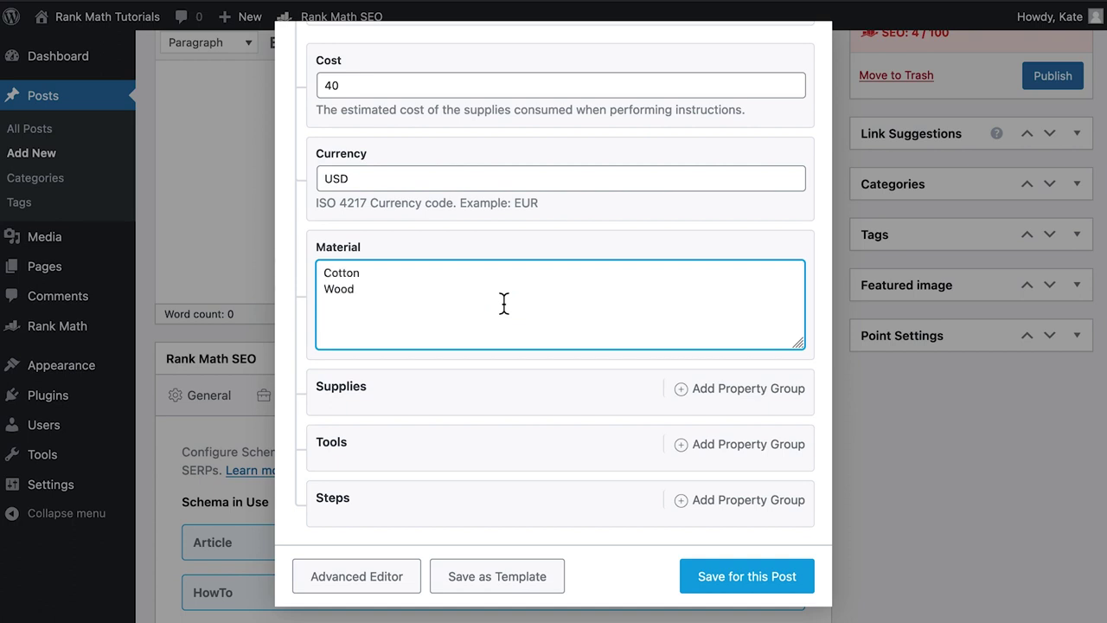
- Add property groups for supplies with Sewing thread, for tools with Scissors and Saw, and for a first step
{"action": "left_click", "coordinate": [707, 400]}
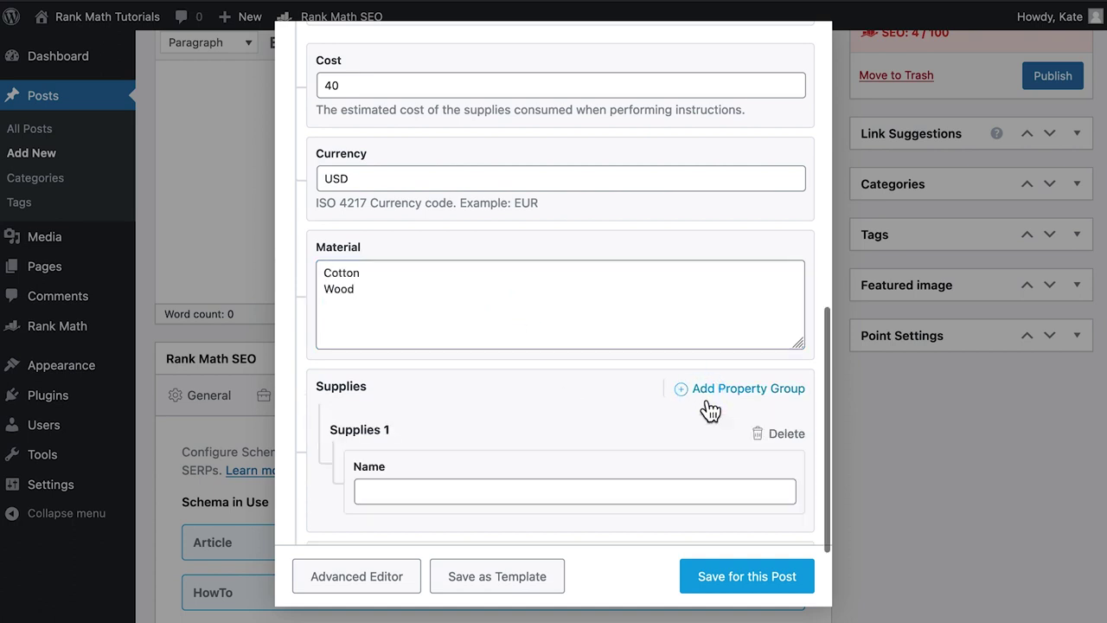
{"action": "scroll", "coordinate": [709, 409], "scroll_direction": "down", "scroll_amount": 3}
{"action": "left_click", "coordinate": [688, 374]}
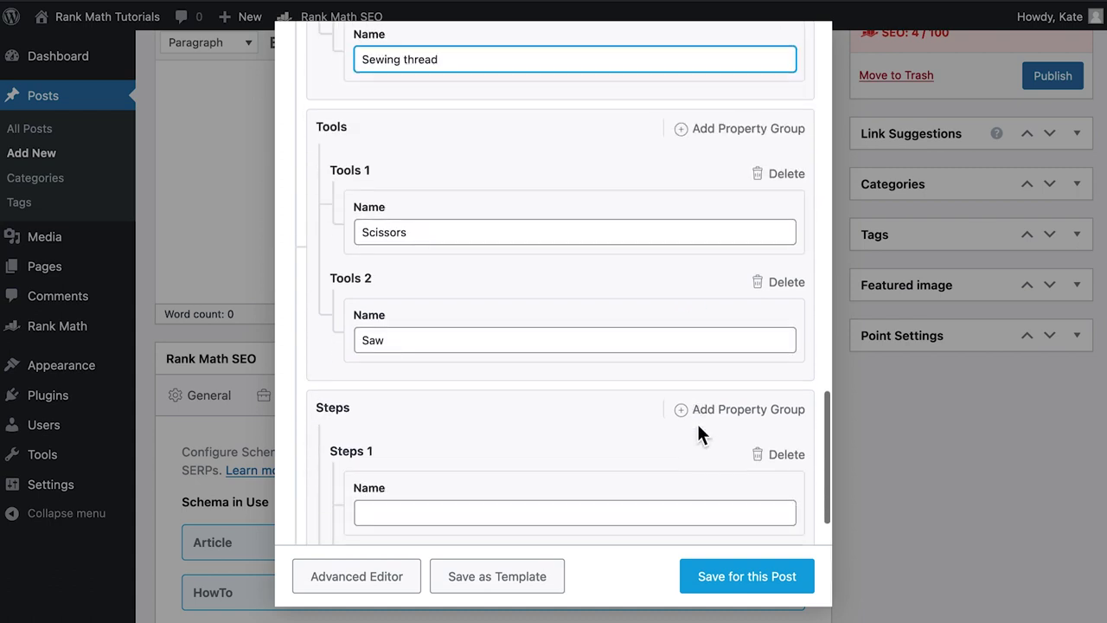
- Name the first step "Select the fabric" and set its URL to /select-the-fabric
{"action": "scroll", "coordinate": [696, 421], "scroll_direction": "down", "scroll_amount": 2}
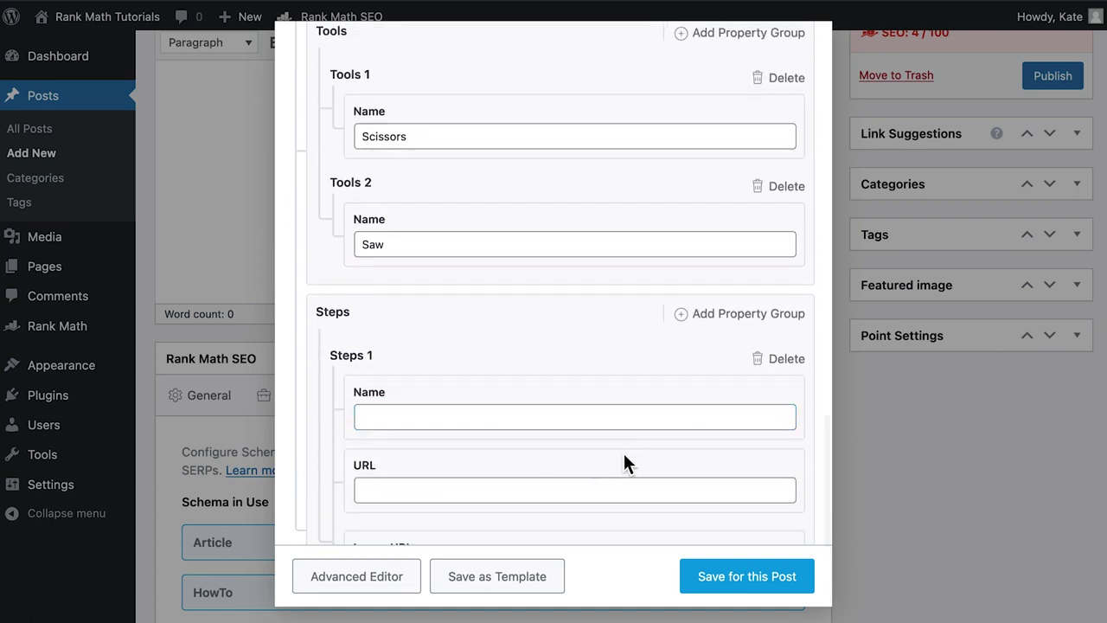
{"action": "scroll", "coordinate": [550, 463], "scroll_direction": "down", "scroll_amount": 4}
{"action": "scroll", "coordinate": [551, 466], "scroll_direction": "up", "scroll_amount": 1}
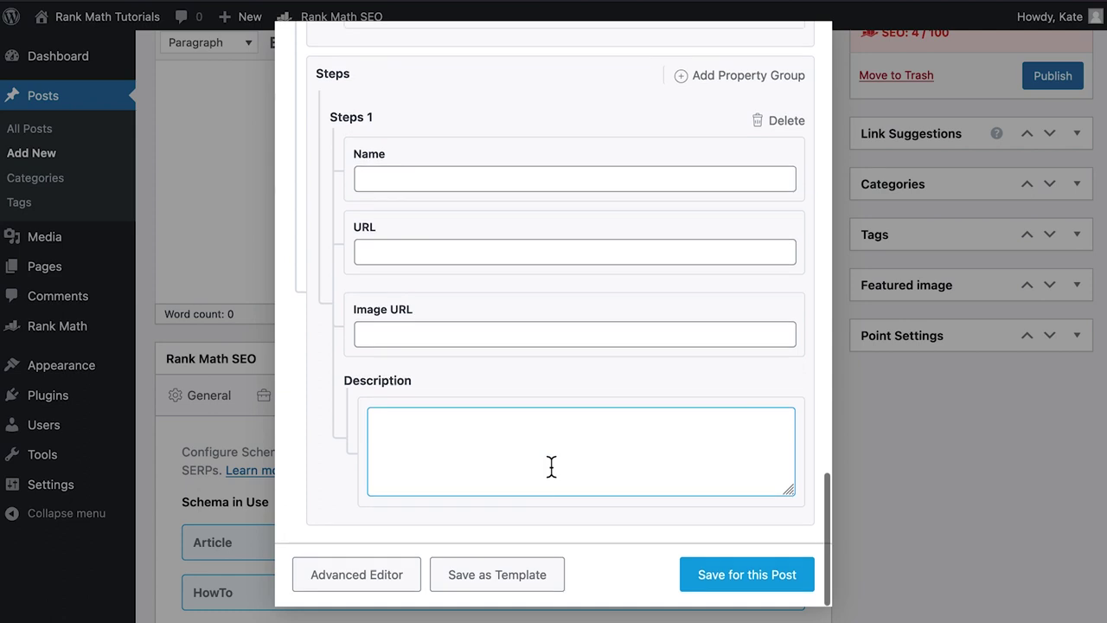
{"action": "left_click", "coordinate": [539, 182]}
{"action": "type", "text": "Select the fabric"}
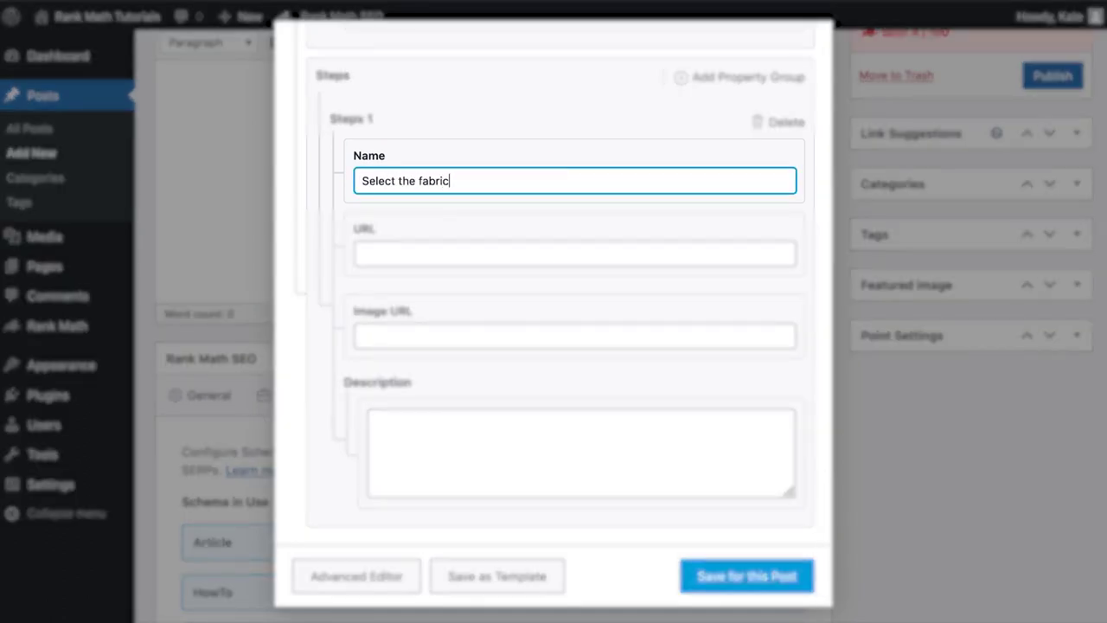
{"action": "left_click", "coordinate": [521, 260]}
{"action": "type", "text": "/"}
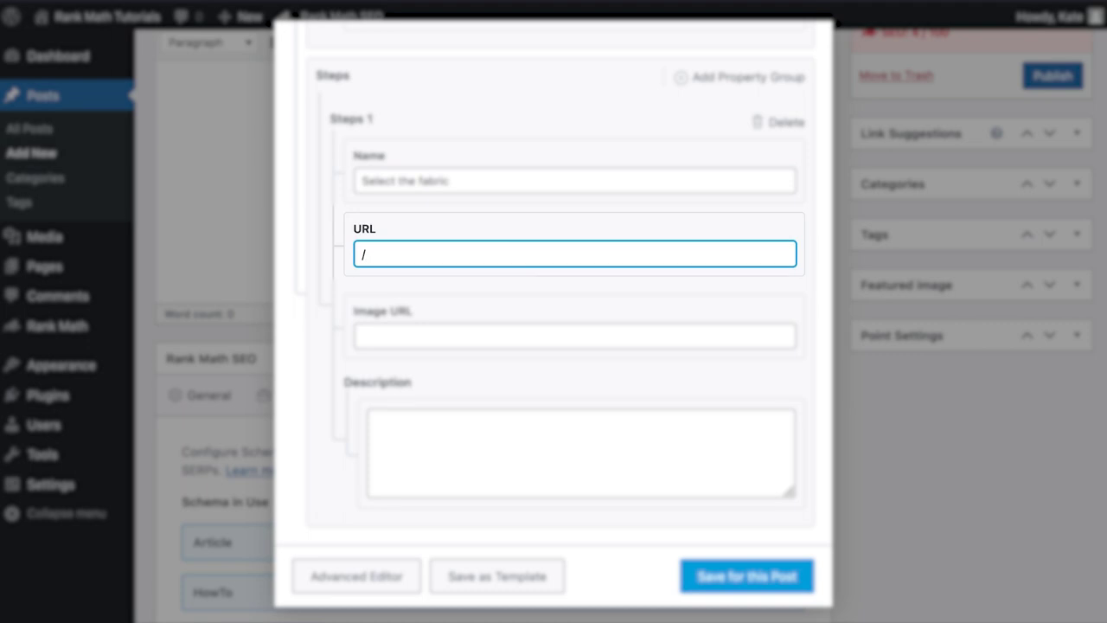
{"action": "type", "text": "select-the-fabric"}
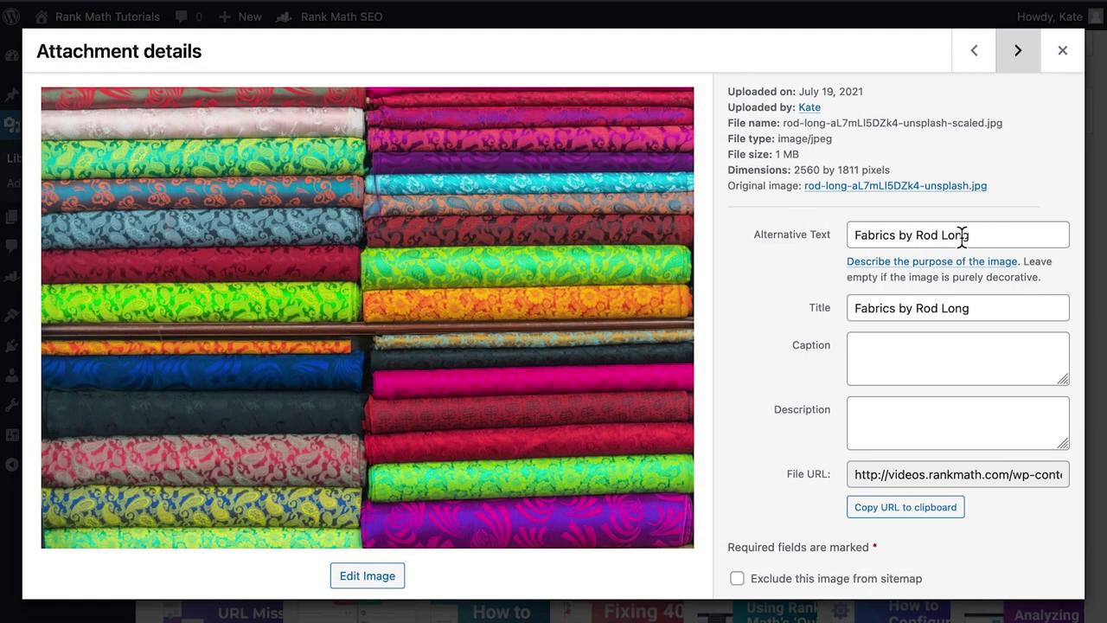
- Copy the fabrics image's file URL from the media library and paste it as the first step's image URL
{"action": "left_click", "coordinate": [913, 515]}
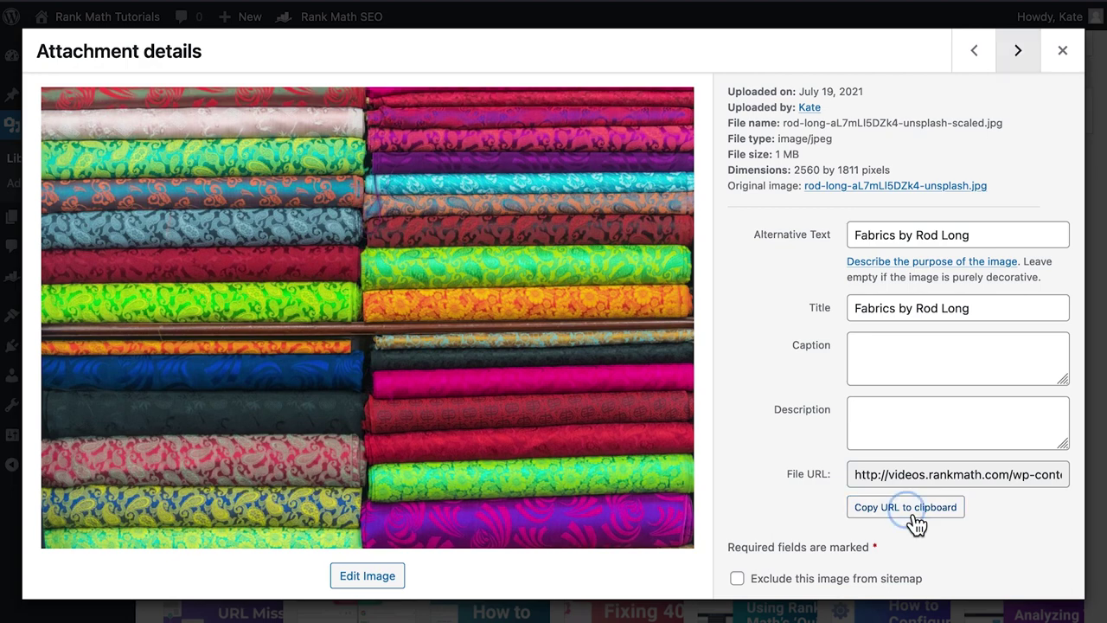
{"action": "left_click", "coordinate": [587, 327]}
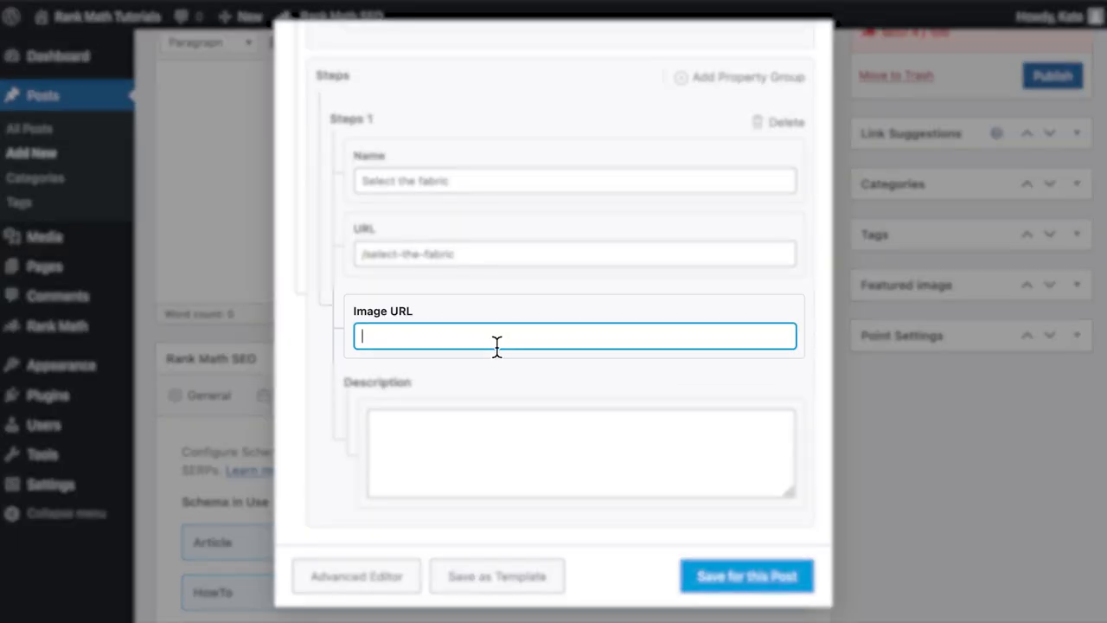
{"action": "key", "text": "ctrl+v"}
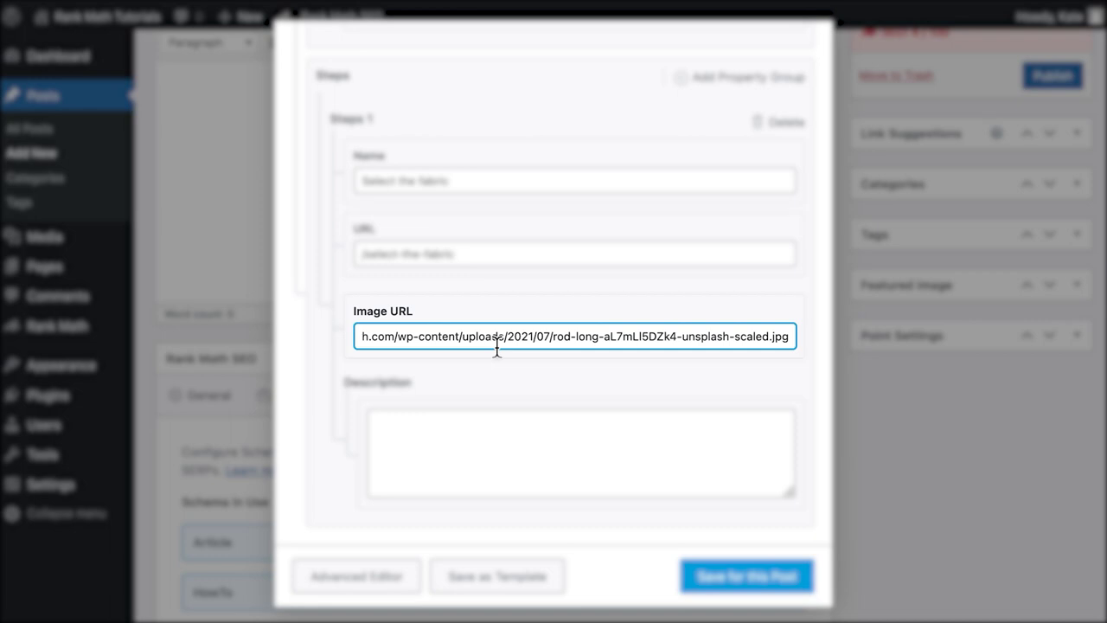
- Fill in the first step's description with advice on choosing a sturdy fabric and measuring the dog, and add another step property group
{"action": "left_click", "coordinate": [501, 442]}
{"action": "type", "text": "We recommend choosing a sturdy fabric to make sure the house won't rip even if your dog plays with it. Measure the length and height of your dog as it stays on its paws. The fabric needs to be wider than your dog's height. You'll need 6 times the length of the dog in fabric."}
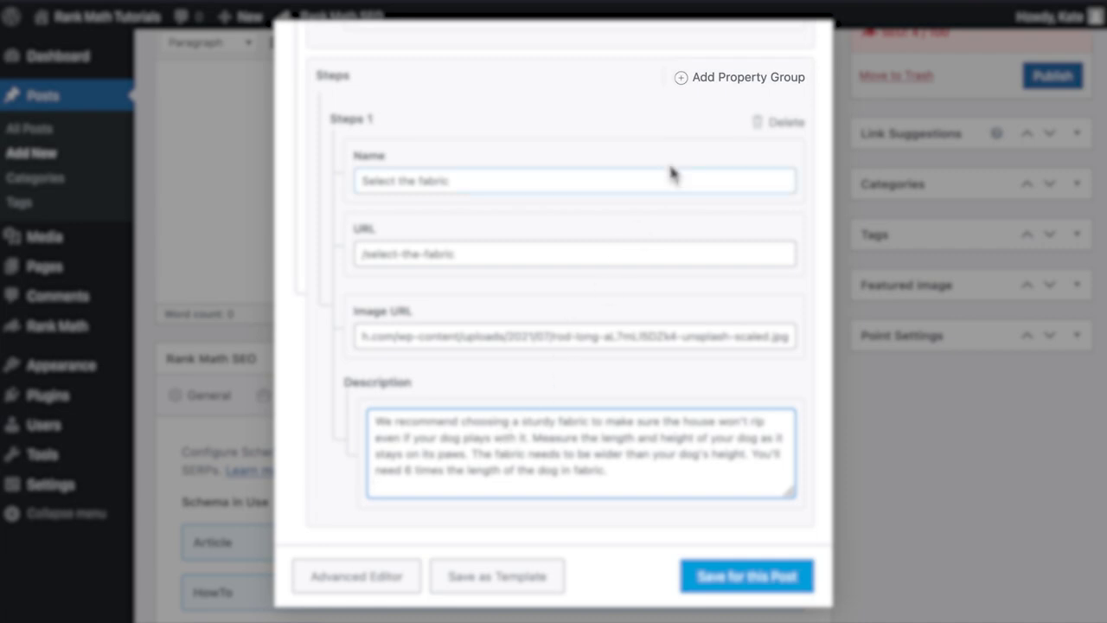
{"action": "left_click", "coordinate": [709, 98]}
- View the HowTo schema's JSON-LD code in code validation and test it with Google
{"action": "scroll", "coordinate": [822, 462], "scroll_direction": "up", "scroll_amount": 1}
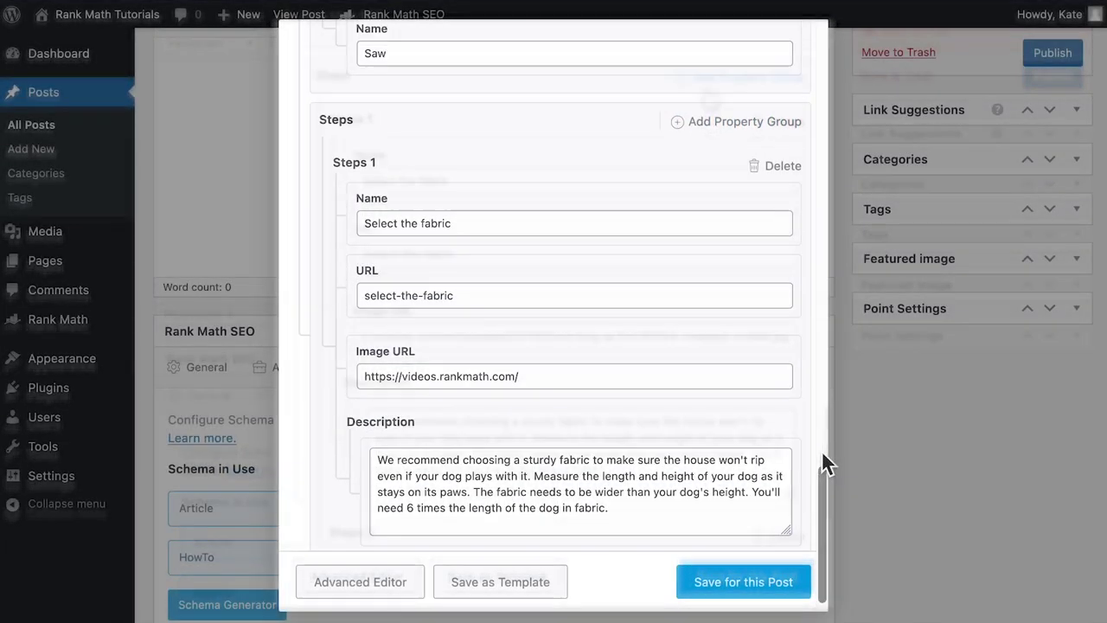
{"action": "scroll", "coordinate": [822, 451], "scroll_direction": "up", "scroll_amount": 20}
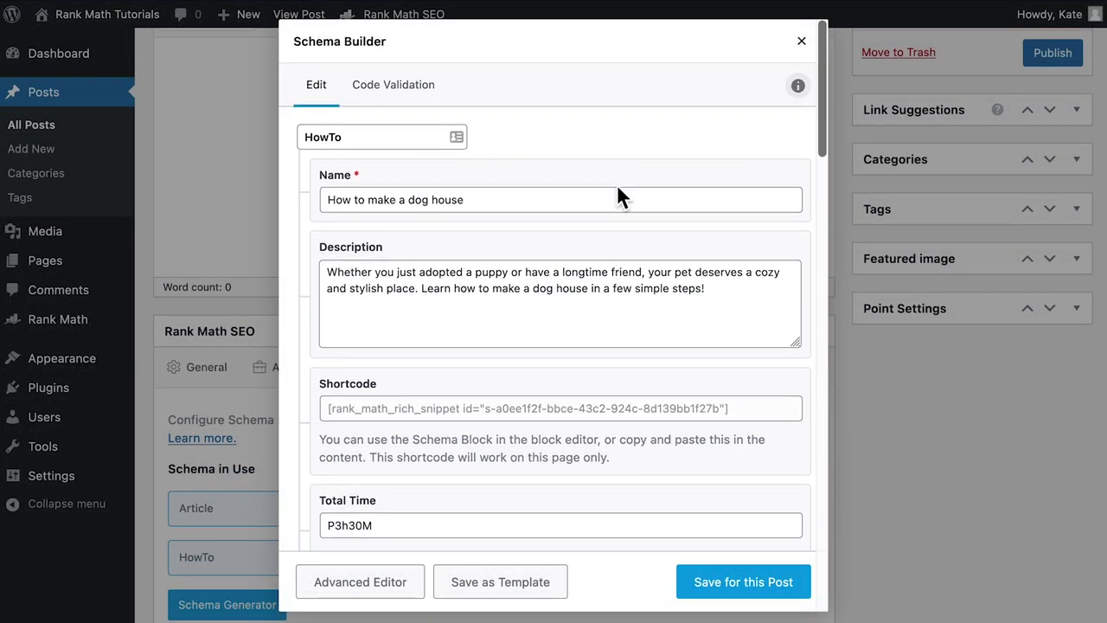
{"action": "left_click", "coordinate": [431, 99]}
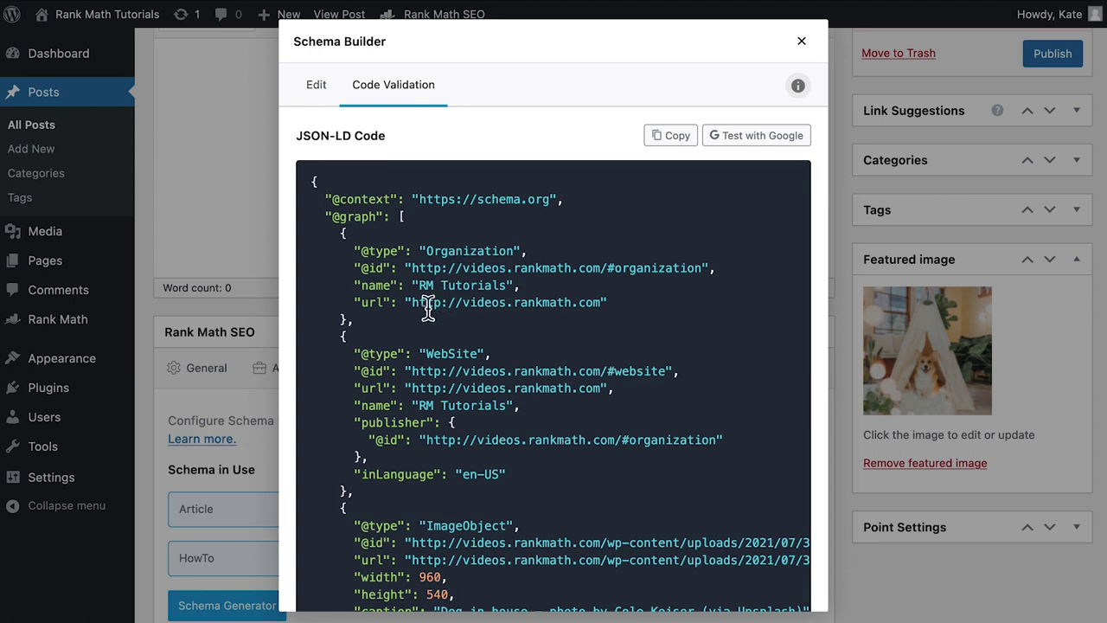
{"action": "left_click", "coordinate": [738, 153]}
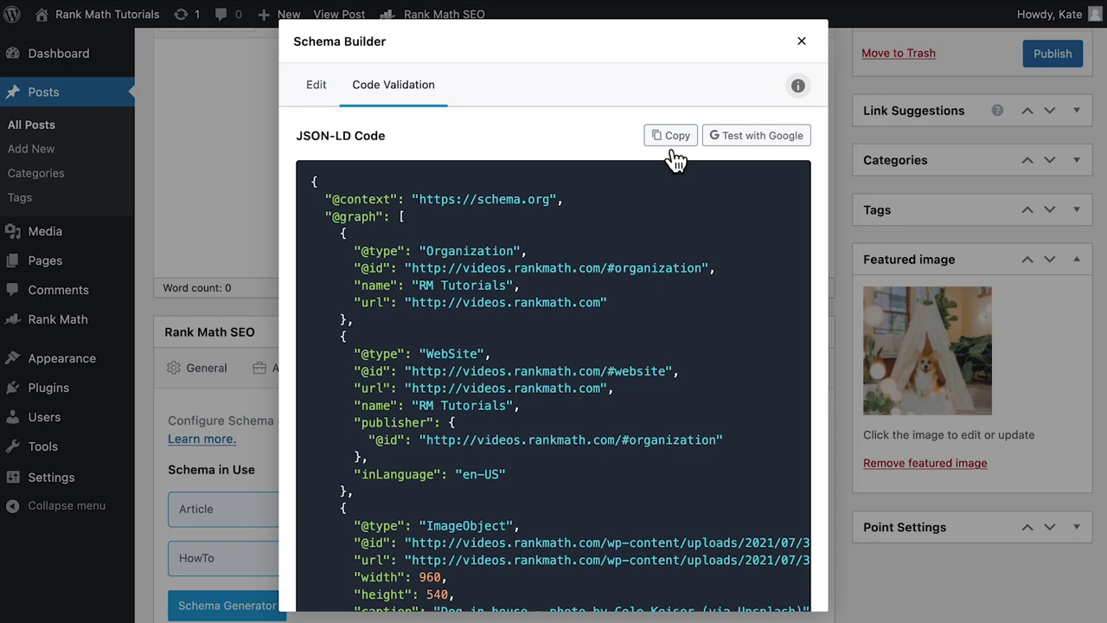
- Copy the JSON-LD code, run the code test in Google's Rich Results Test, and preview the search results
{"action": "left_click", "coordinate": [671, 140]}
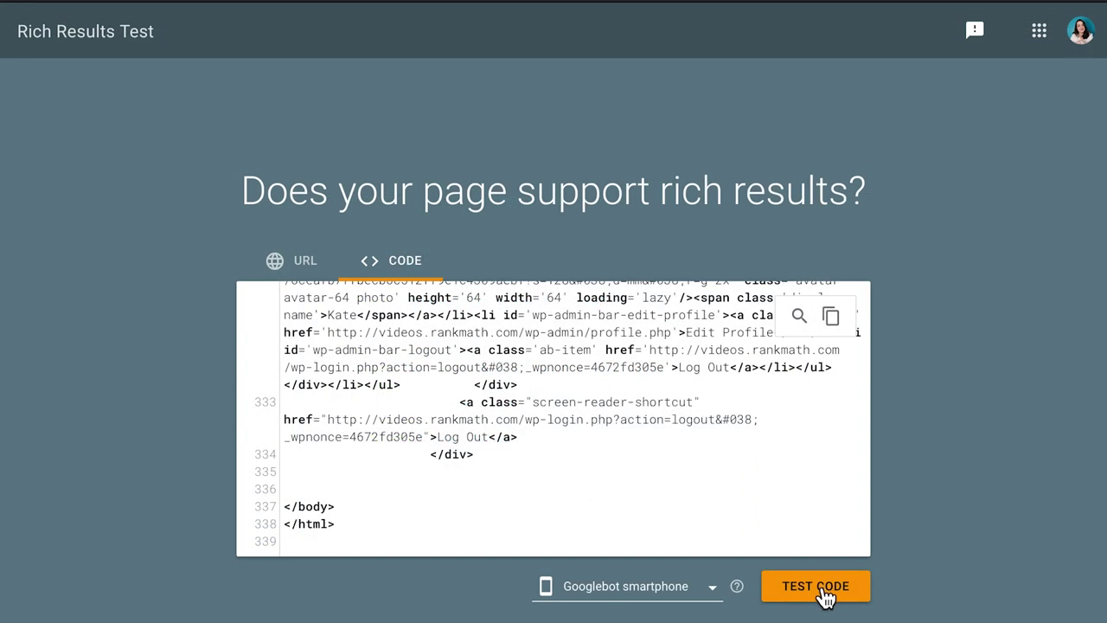
{"action": "left_click", "coordinate": [827, 595]}
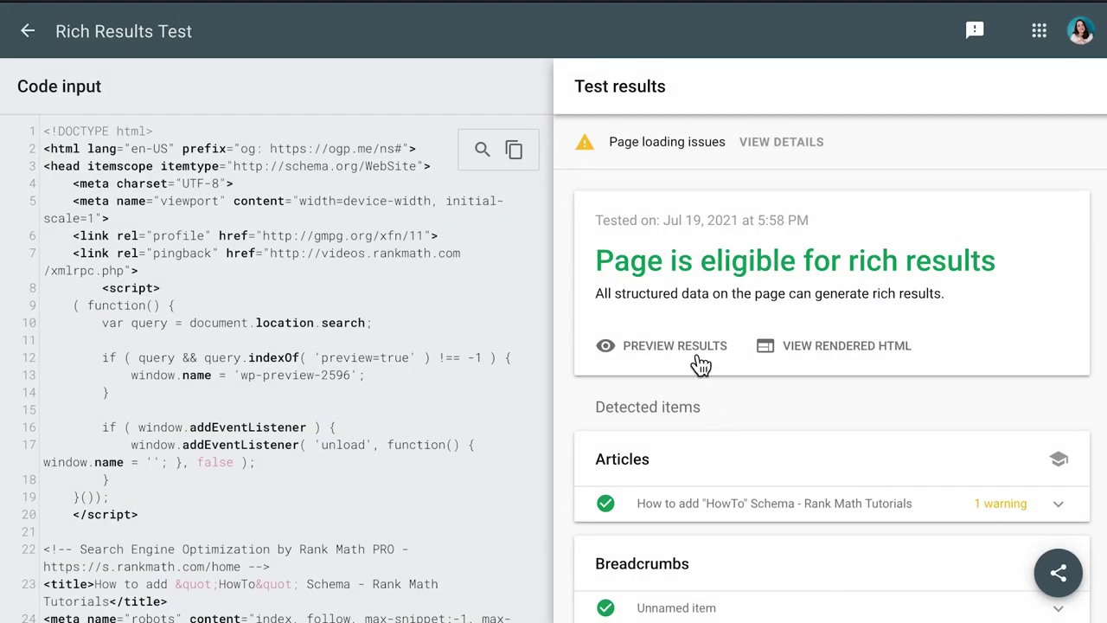
{"action": "left_click", "coordinate": [693, 346]}
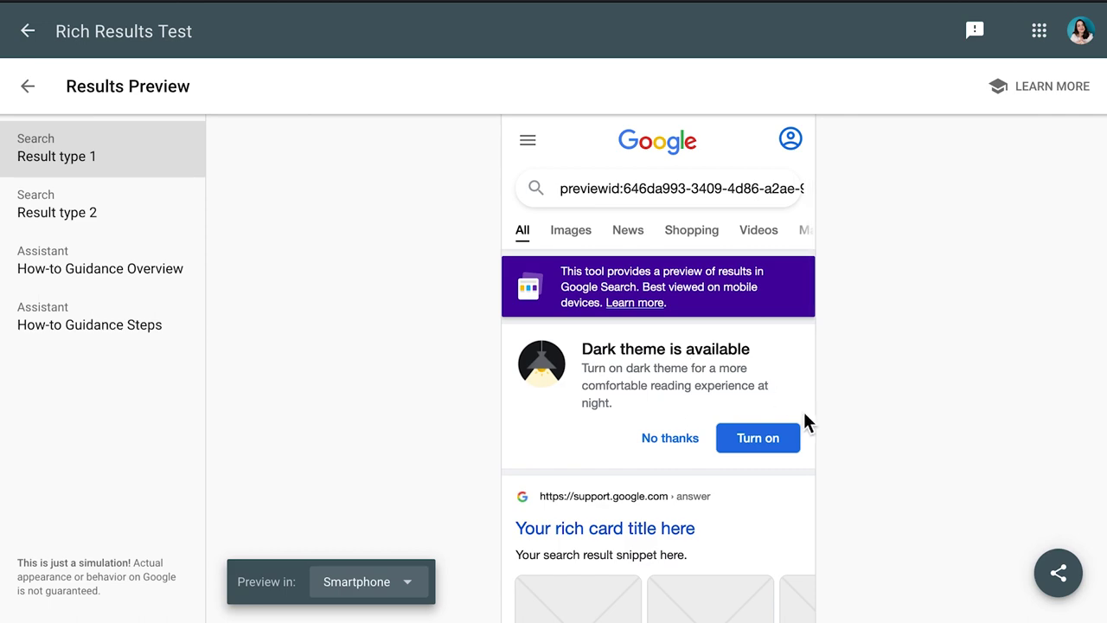
{"action": "scroll", "coordinate": [803, 412], "scroll_direction": "down", "scroll_amount": 3}
{"action": "scroll", "coordinate": [803, 415], "scroll_direction": "down", "scroll_amount": 5}
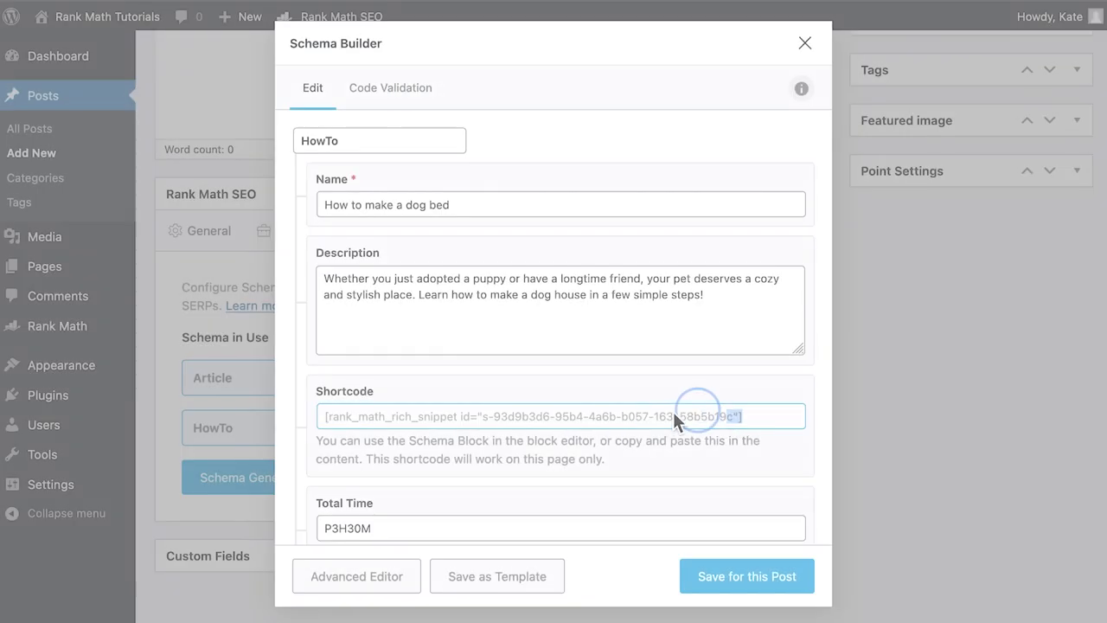
- Copy the HowTo schema's shortcode, close the Schema Builder, and paste the shortcode into the body of the "How to make a dog house" post
{"action": "left_click_drag", "start_coordinate": [673, 411], "coordinate": [336, 411]}
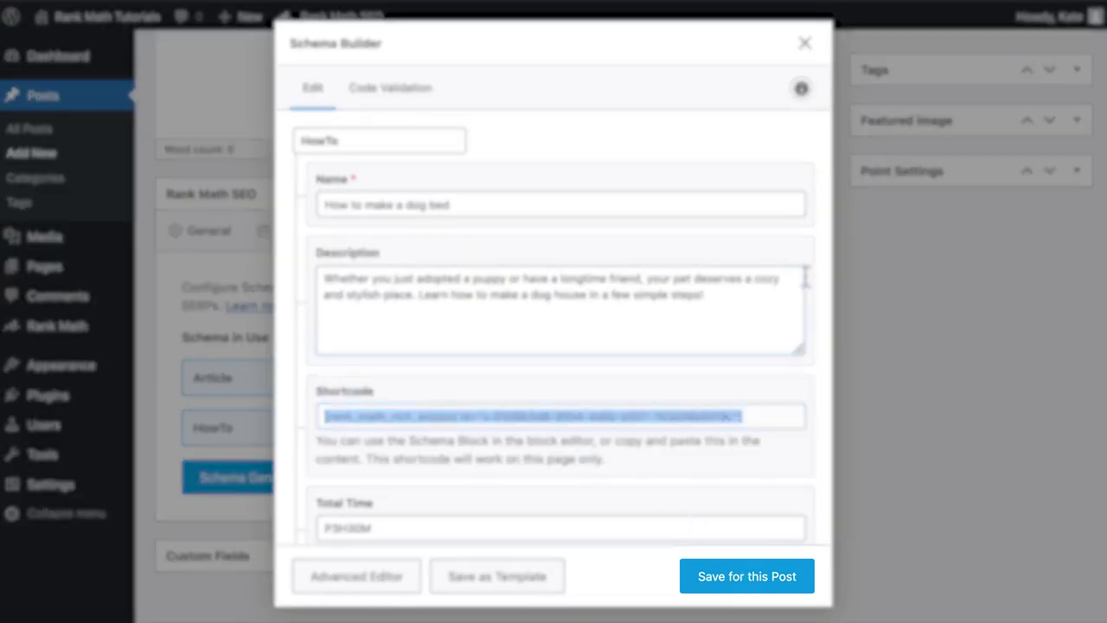
{"action": "left_click", "coordinate": [804, 42]}
{"action": "scroll", "coordinate": [683, 181], "scroll_direction": "up", "scroll_amount": 5}
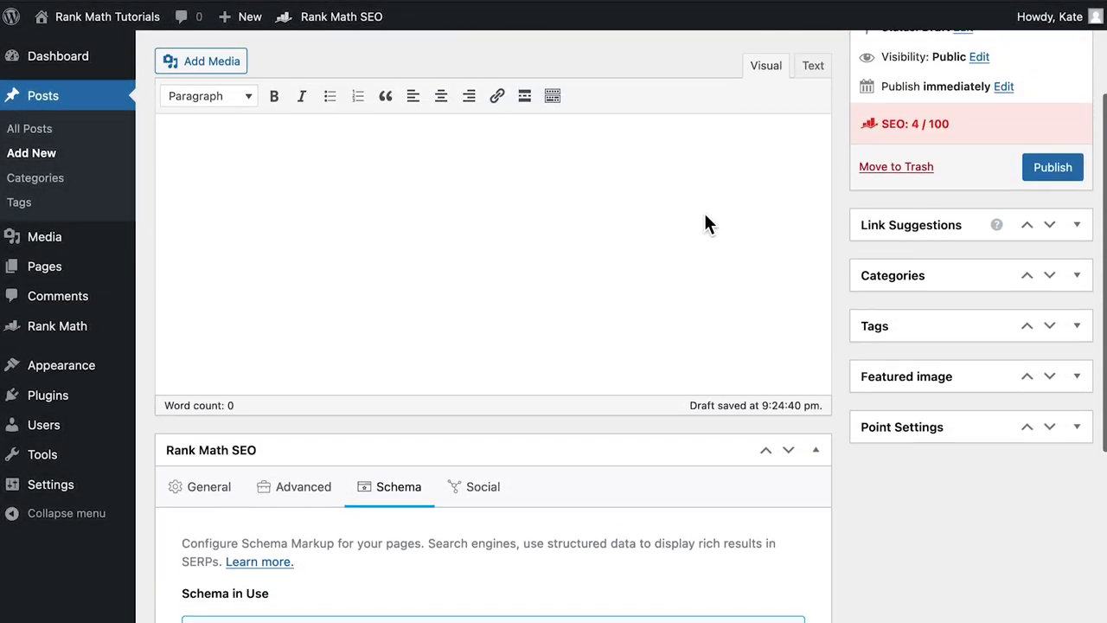
{"action": "scroll", "coordinate": [704, 214], "scroll_direction": "up", "scroll_amount": 3}
{"action": "left_click", "coordinate": [640, 267]}
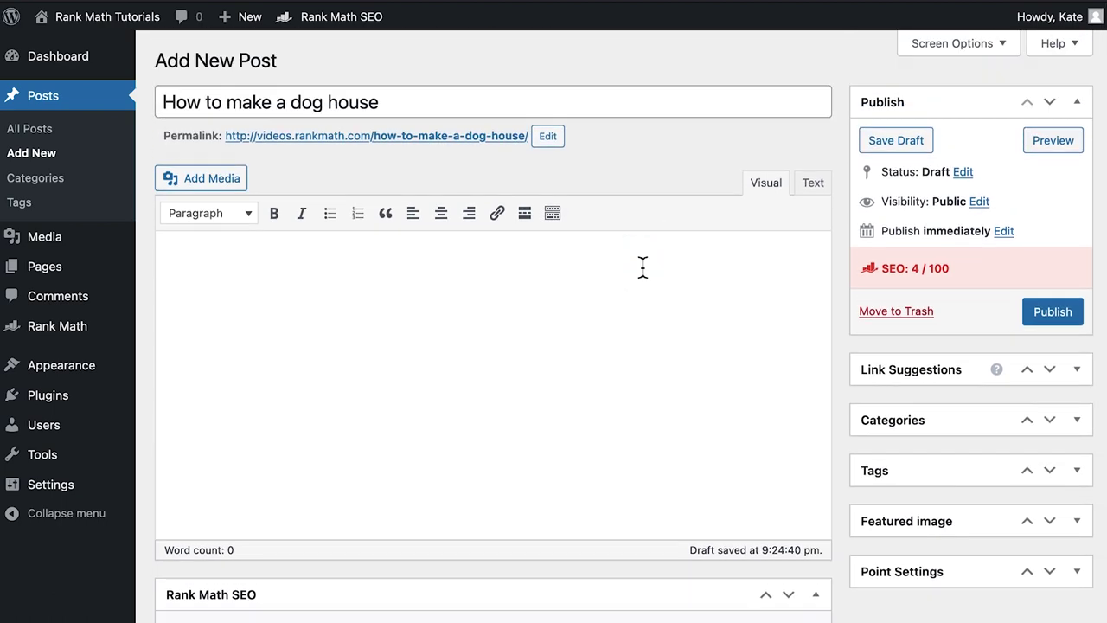
{"action": "key", "text": "ctrl+v"}
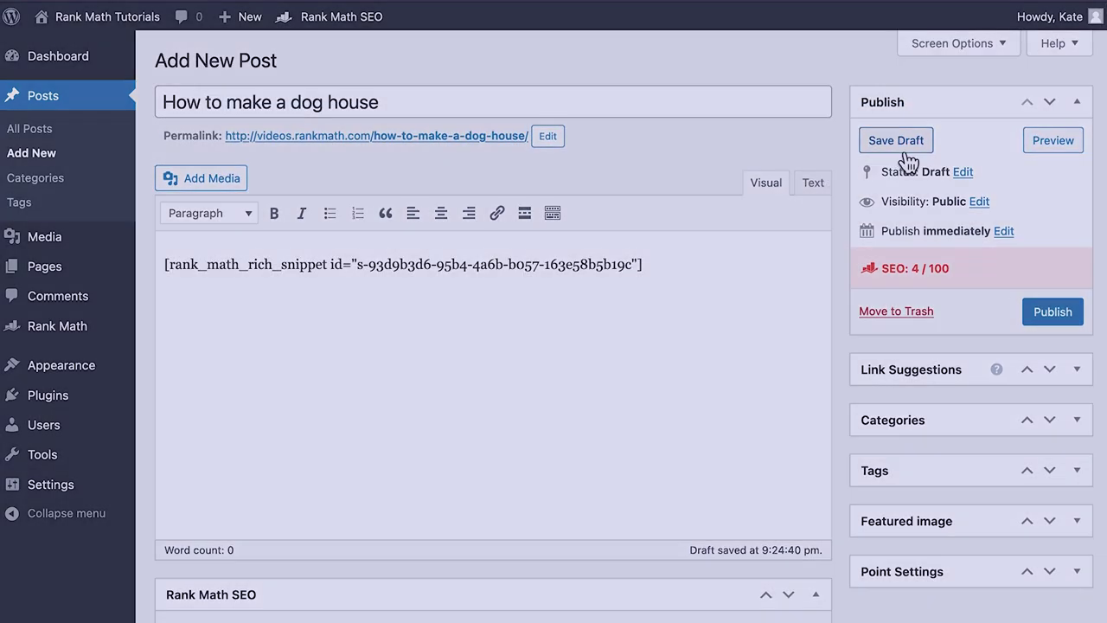